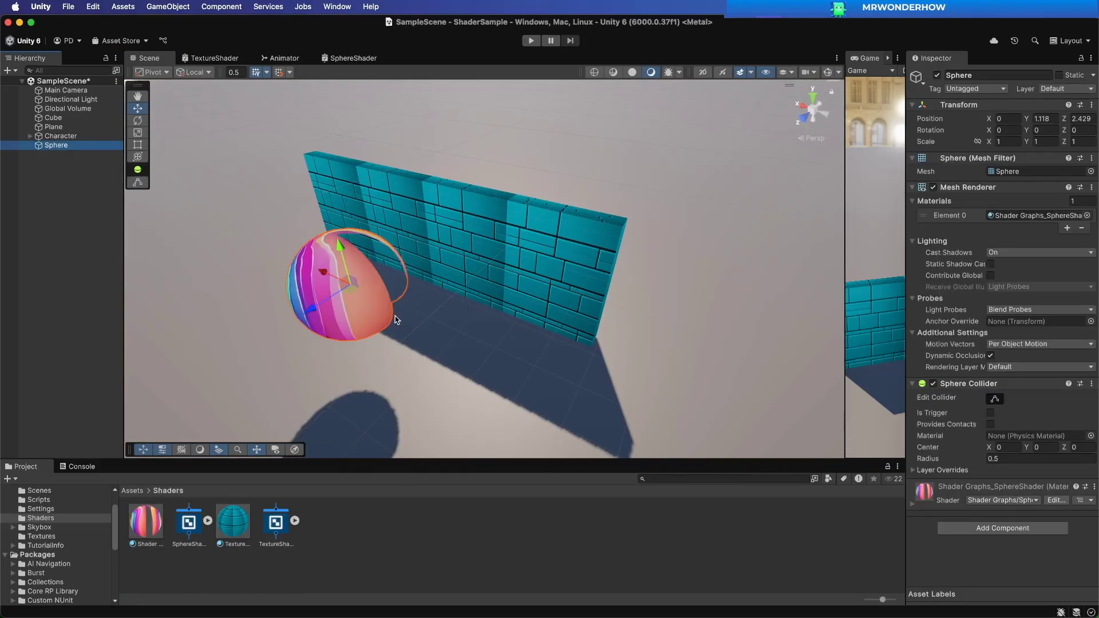
Step: Rotate the sphere to about 148 on Y and orbit the view to face it before the wall
key("e")
left_click_drag(369, 308, 239, 319)
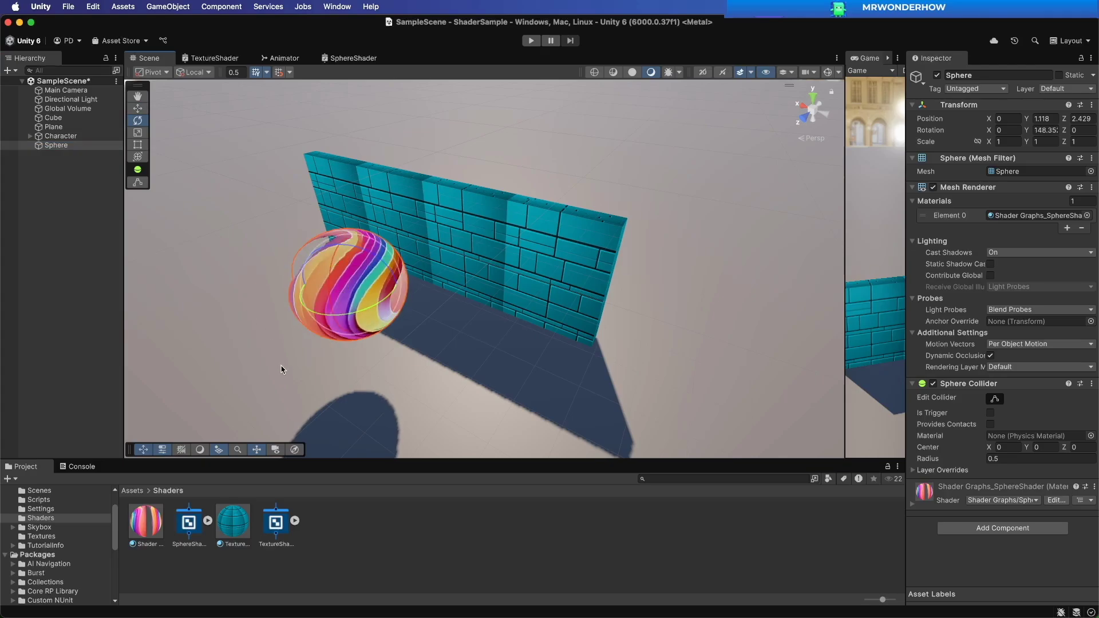
left_click_drag(283, 369, 404, 347, "alt")
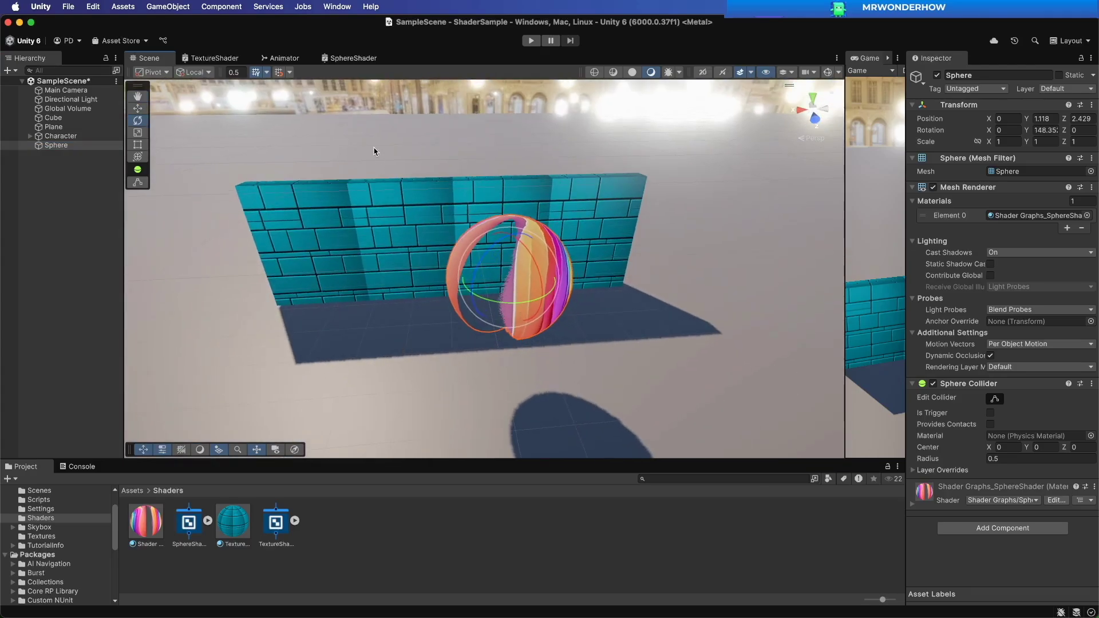
left_click(373, 103)
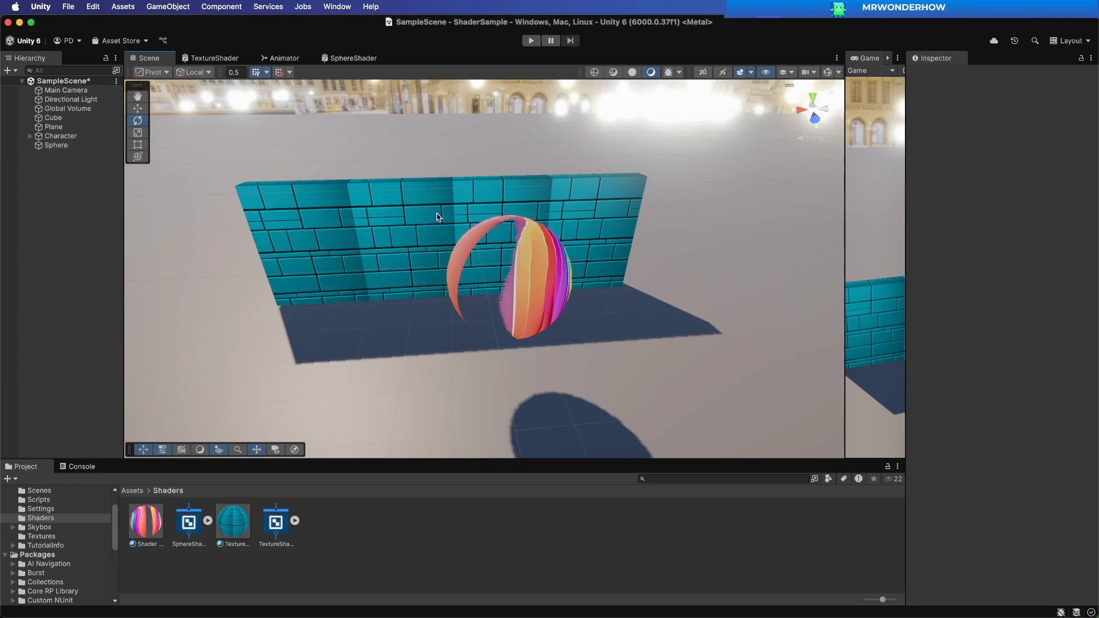
left_click(70, 146)
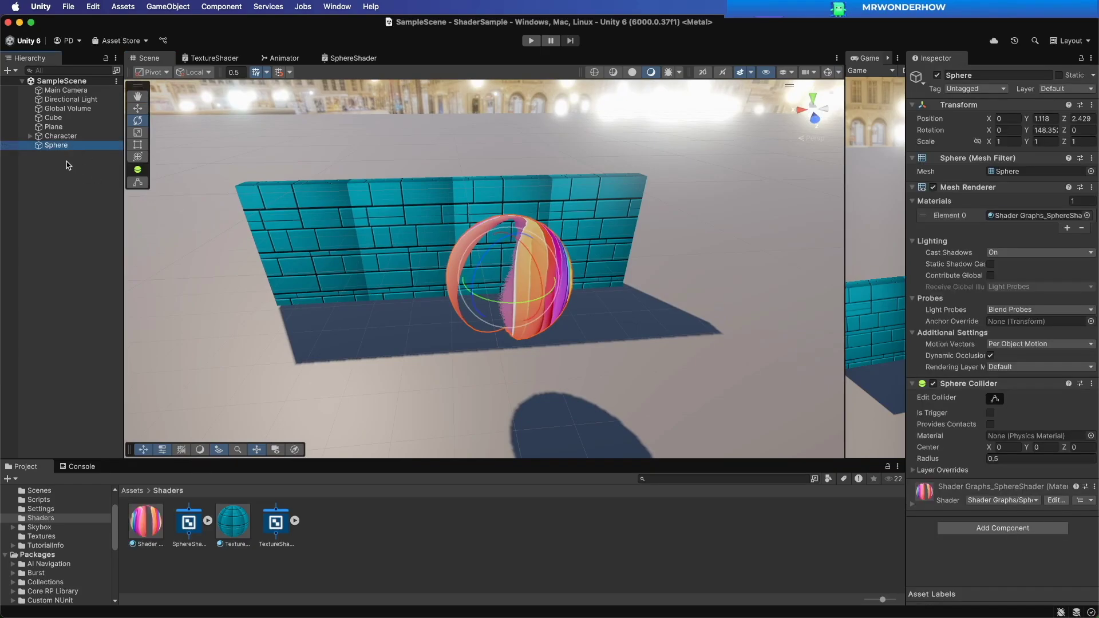
left_click(67, 153)
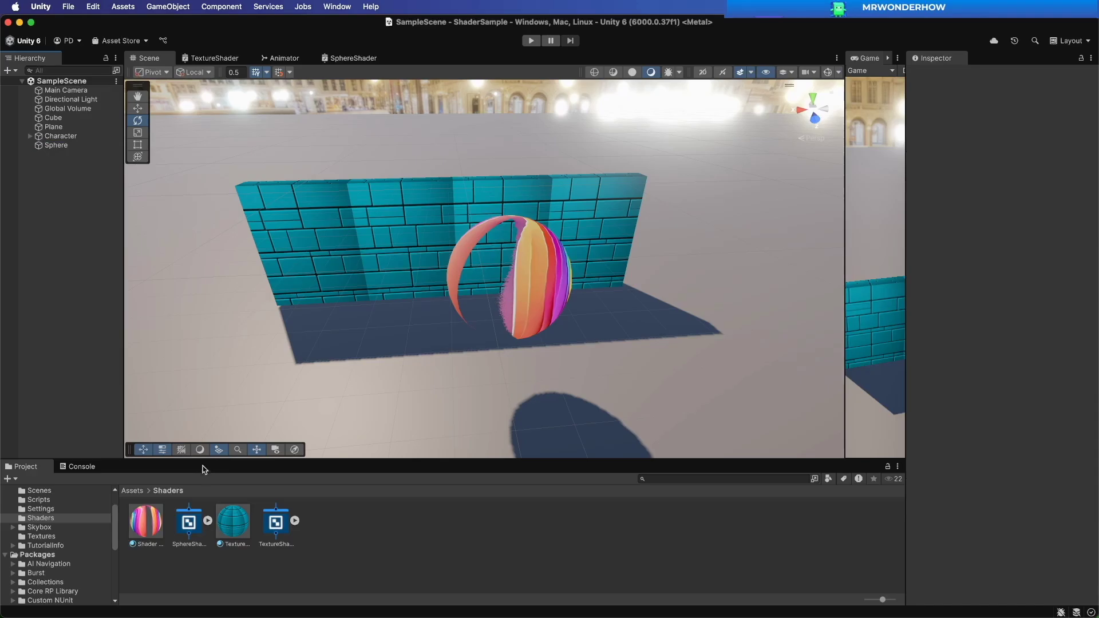
Step: On the SphereShader material, move Threshold through 1 and 0.477, ending at 0.757 with most of the sphere clipped
left_click(146, 522)
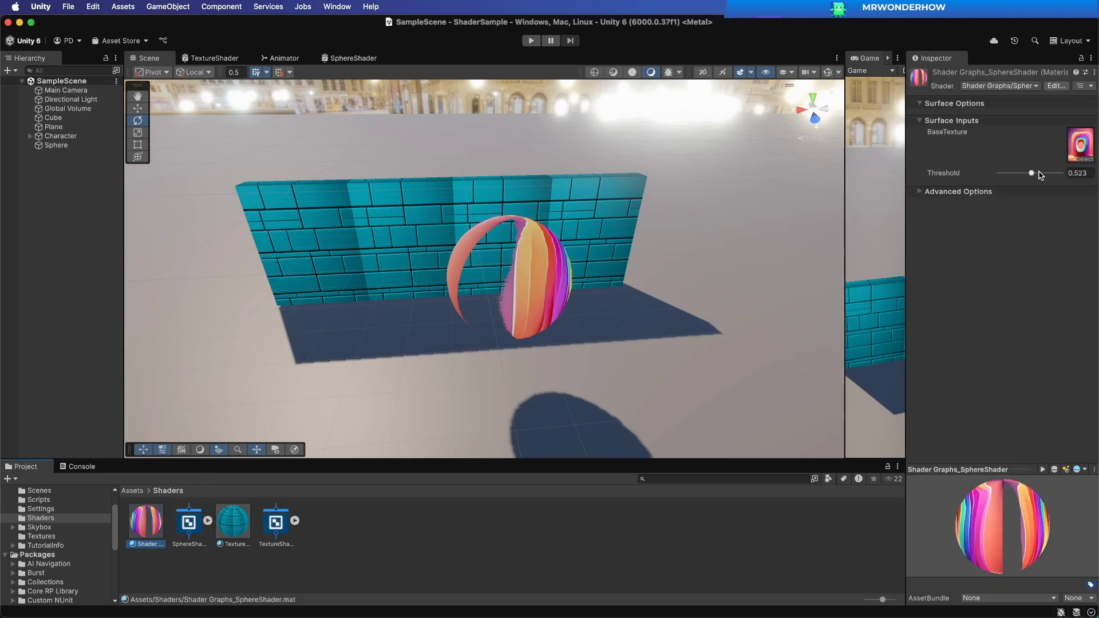
left_click_drag(1041, 175, 1063, 173)
left_click_drag(565, 329, 652, 327, "alt")
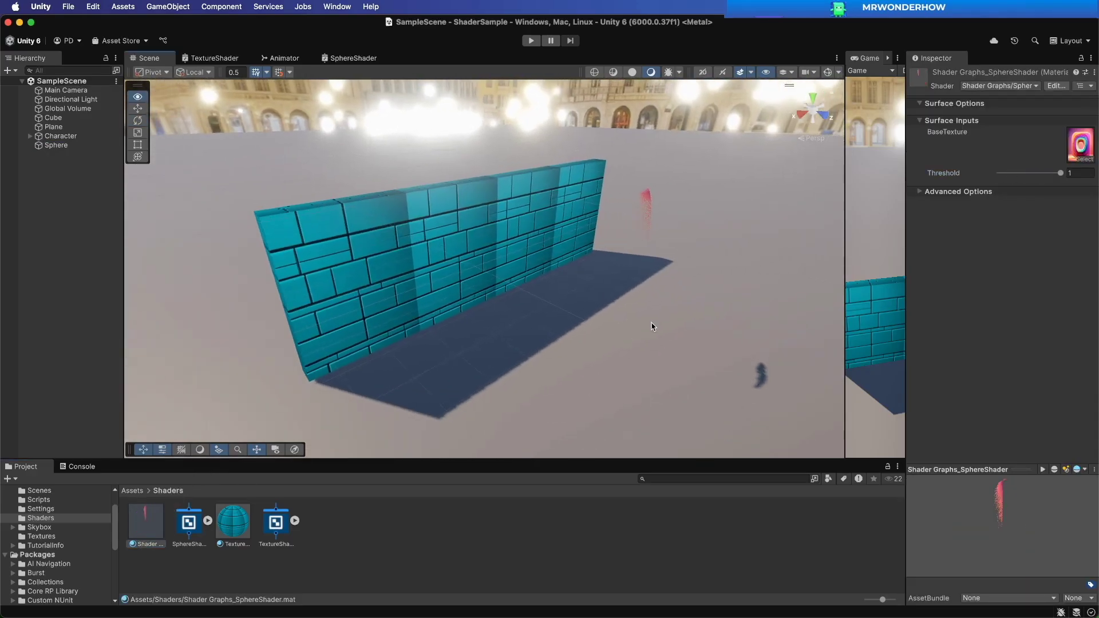
left_click_drag(1060, 173, 1028, 173)
left_click_drag(718, 304, 543, 325, "alt")
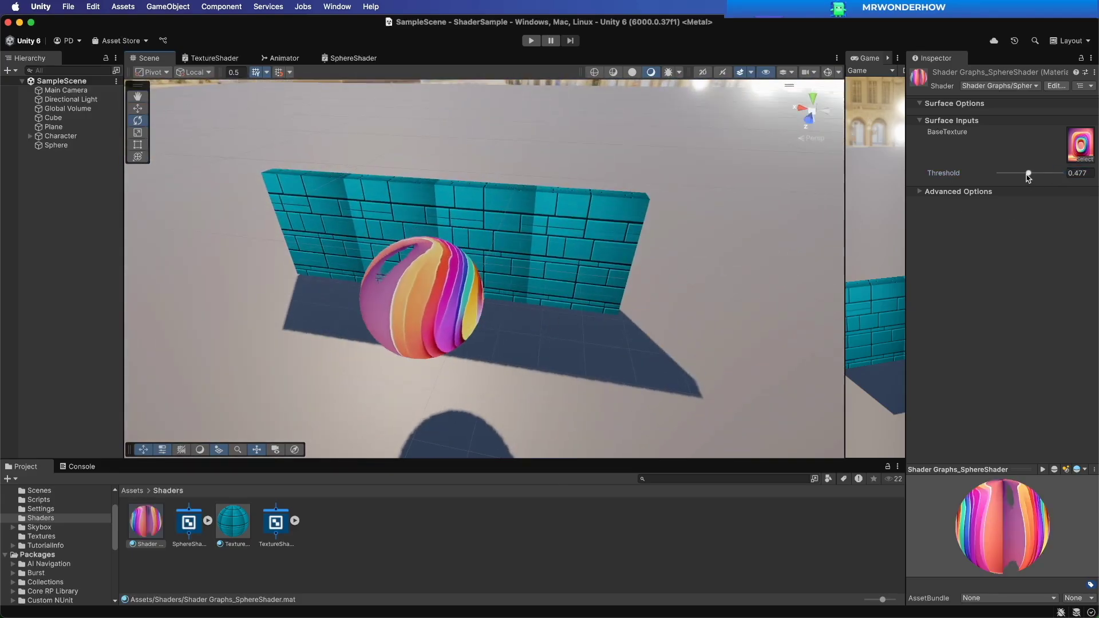
left_click_drag(1029, 173, 1046, 173)
left_click_drag(658, 355, 600, 387, "alt")
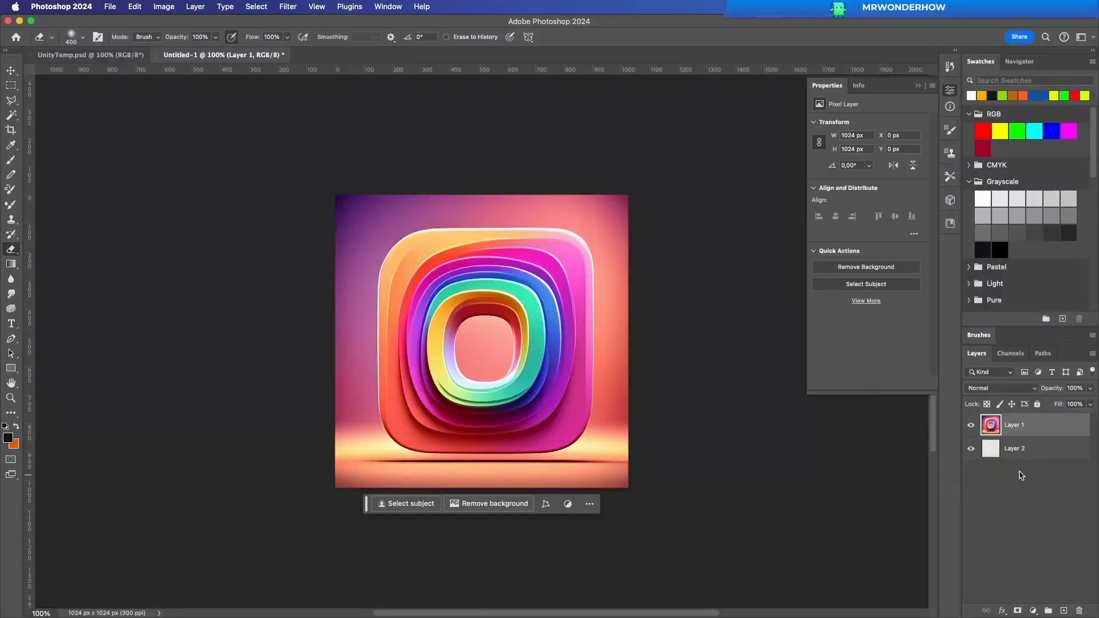
Step: Erase Layer 1 with a 700 px soft eraser, fading its left edge and middle
left_click(1021, 475)
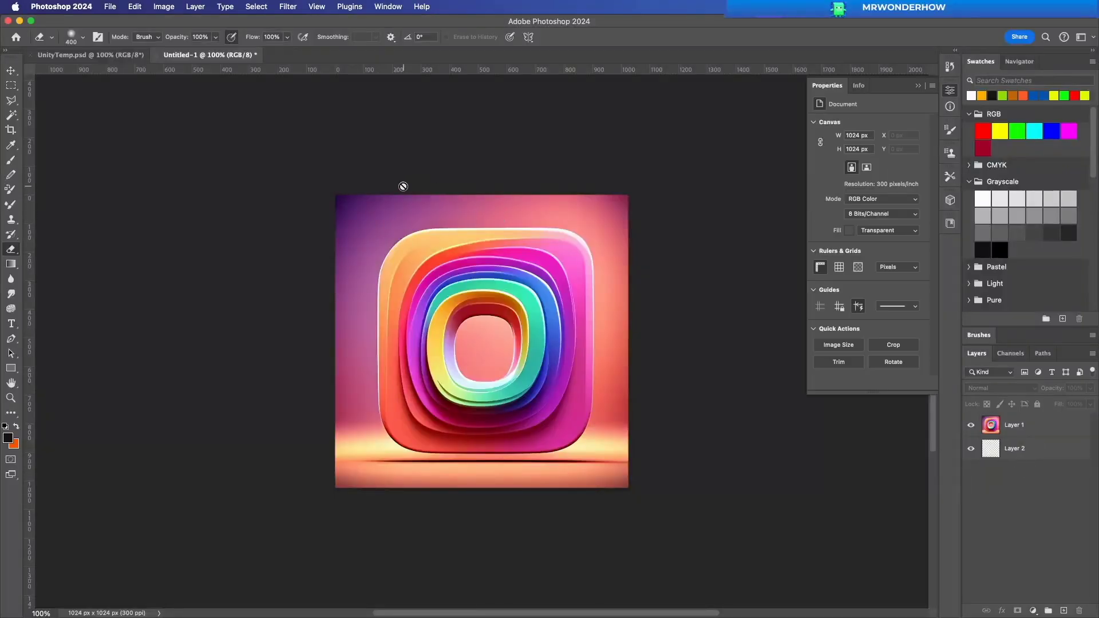
left_click(74, 38)
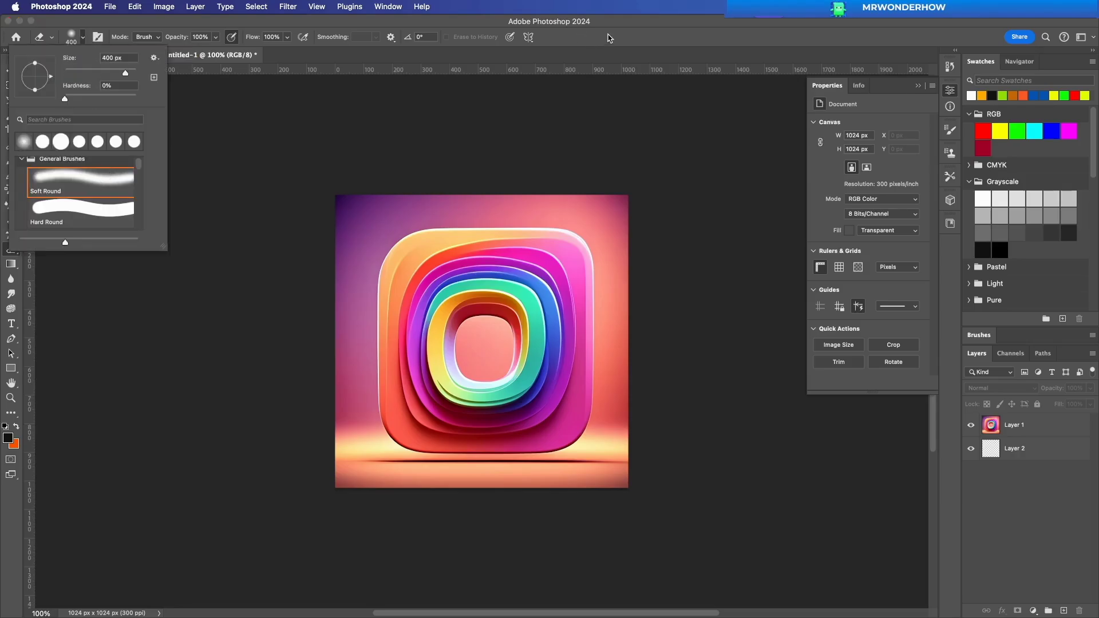
left_click(605, 79)
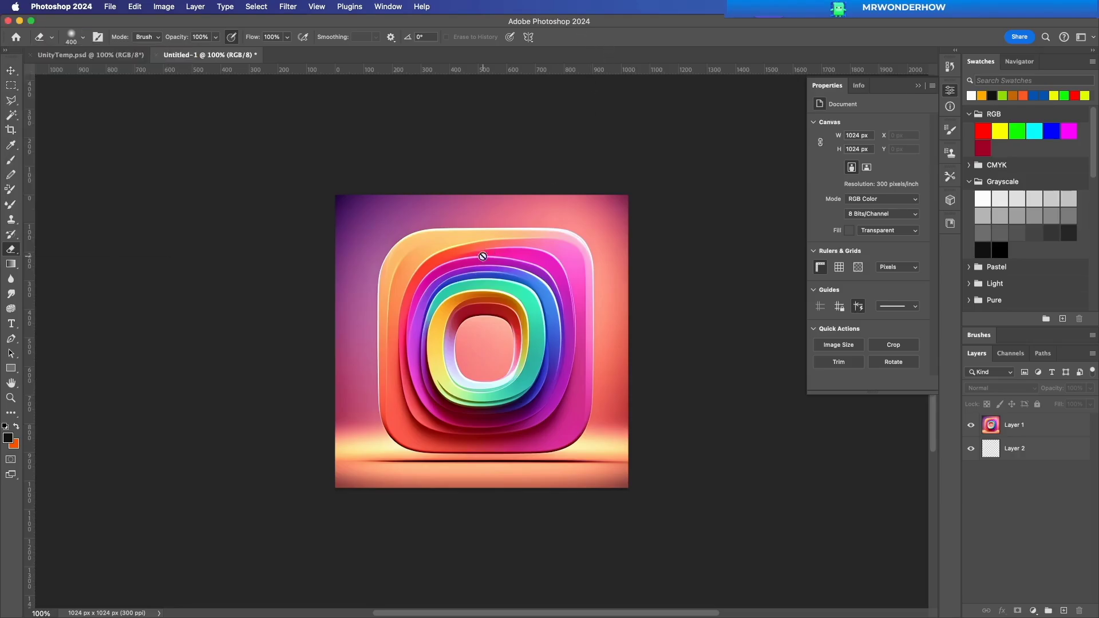
left_click(1027, 427)
mouse_move(370, 210)
left_mouse_down()
mouse_move(396, 191)
mouse_move(375, 207)
mouse_move(351, 325)
mouse_move(370, 220)
mouse_move(346, 407)
mouse_move(347, 372)
mouse_move(350, 439)
mouse_move(387, 401)
mouse_move(386, 203)
mouse_move(375, 243)
mouse_move(379, 484)
mouse_move(370, 213)
left_mouse_up()
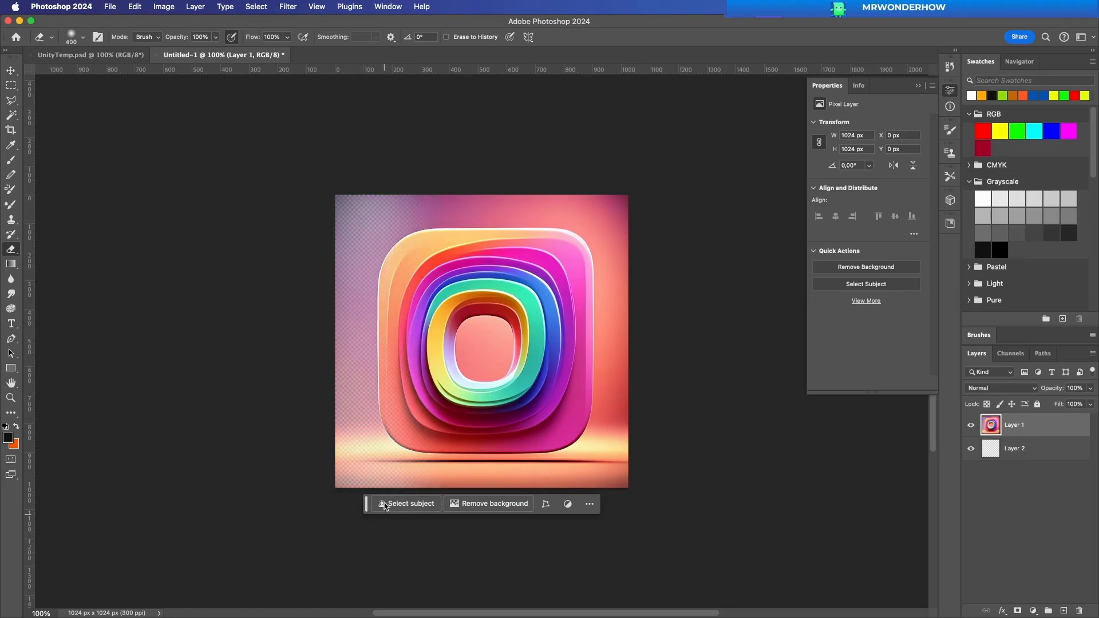
key("bracketright")
key("bracketright")
key("bracketright")
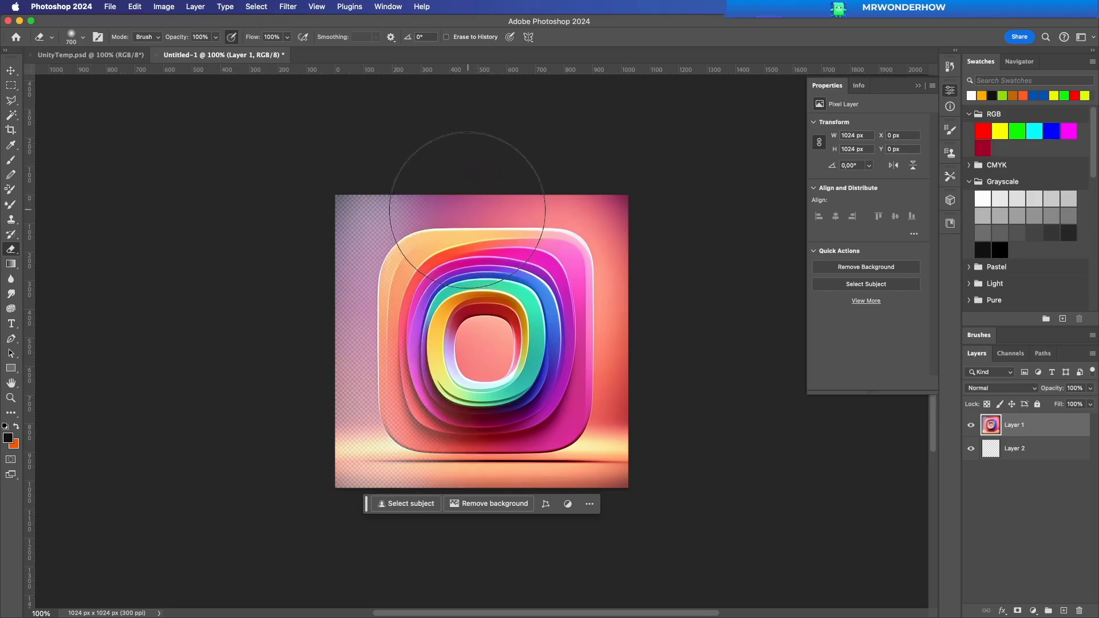
mouse_move(475, 166)
left_mouse_down()
mouse_move(503, 395)
mouse_move(429, 232)
mouse_move(466, 526)
mouse_move(380, 233)
mouse_move(466, 538)
mouse_move(368, 314)
mouse_move(348, 213)
mouse_move(334, 241)
mouse_move(334, 418)
left_mouse_up()
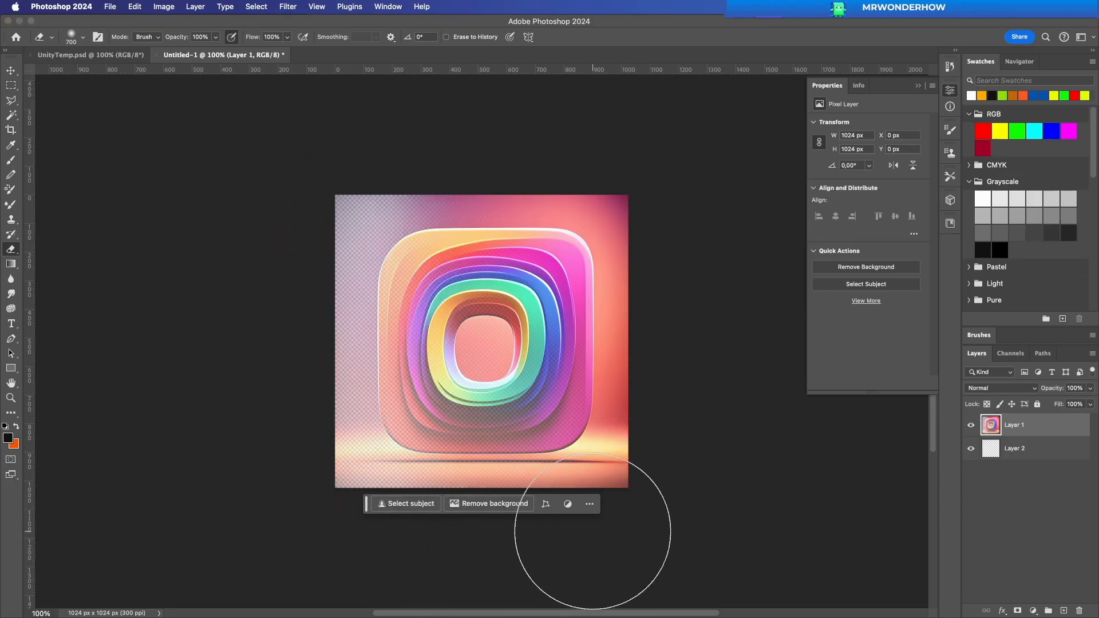
left_click(1016, 524)
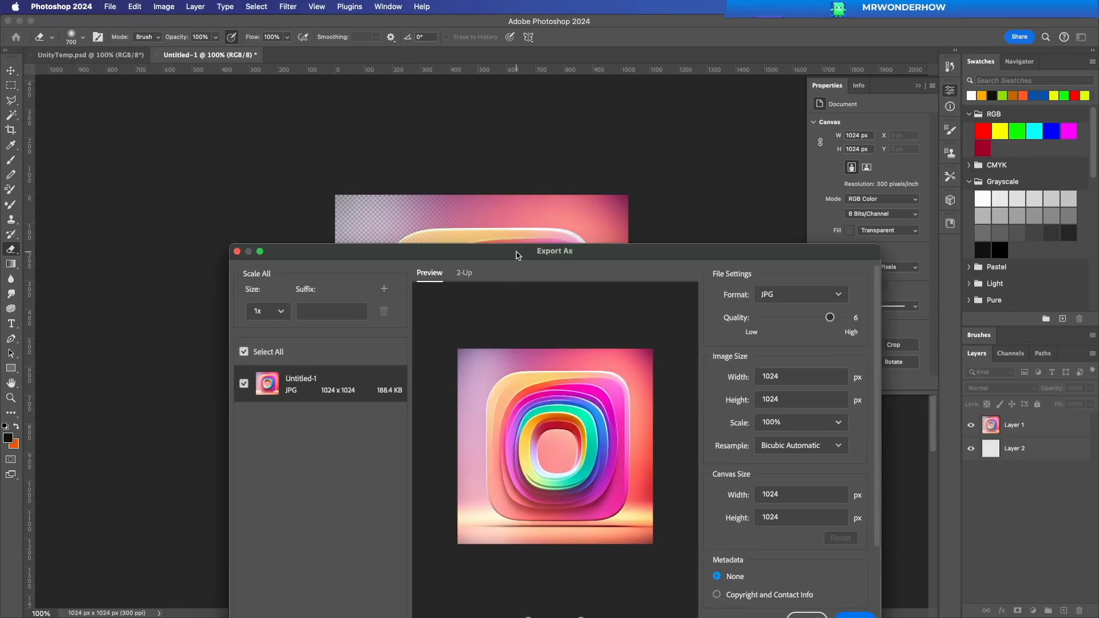
Step: Export the image as a PNG instead of JPG, saved as Art1
left_click(738, 168)
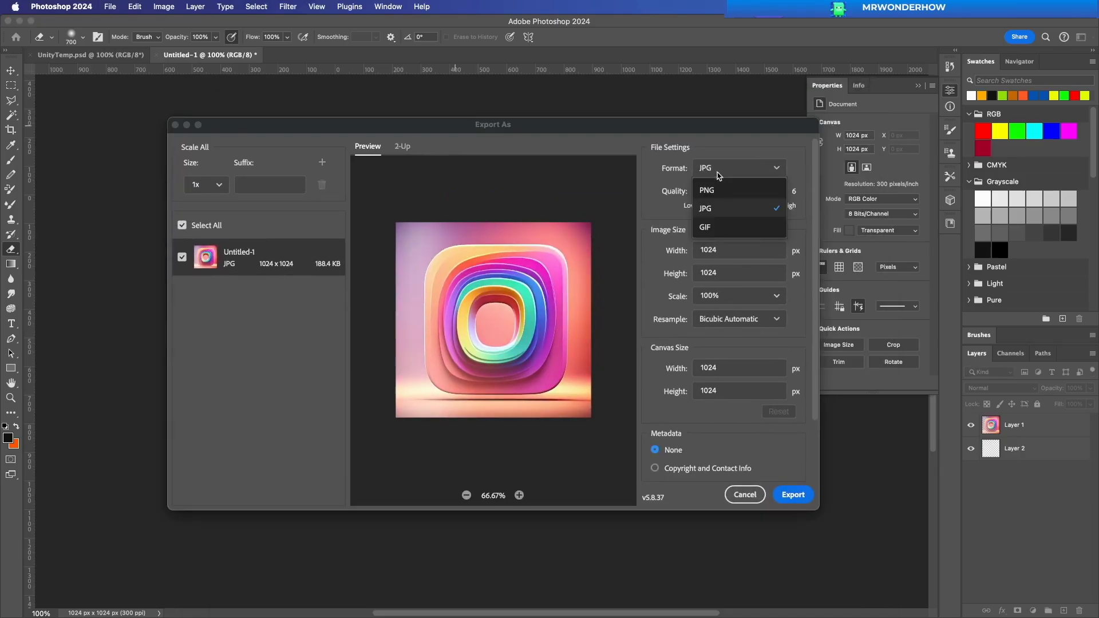
left_click(713, 188)
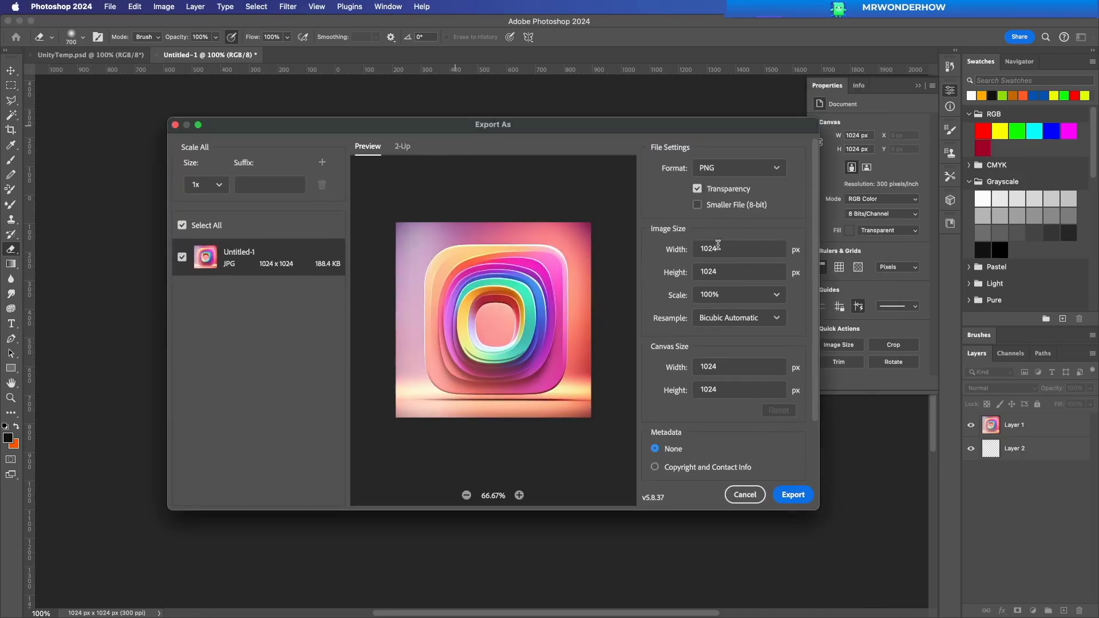
left_click(793, 494)
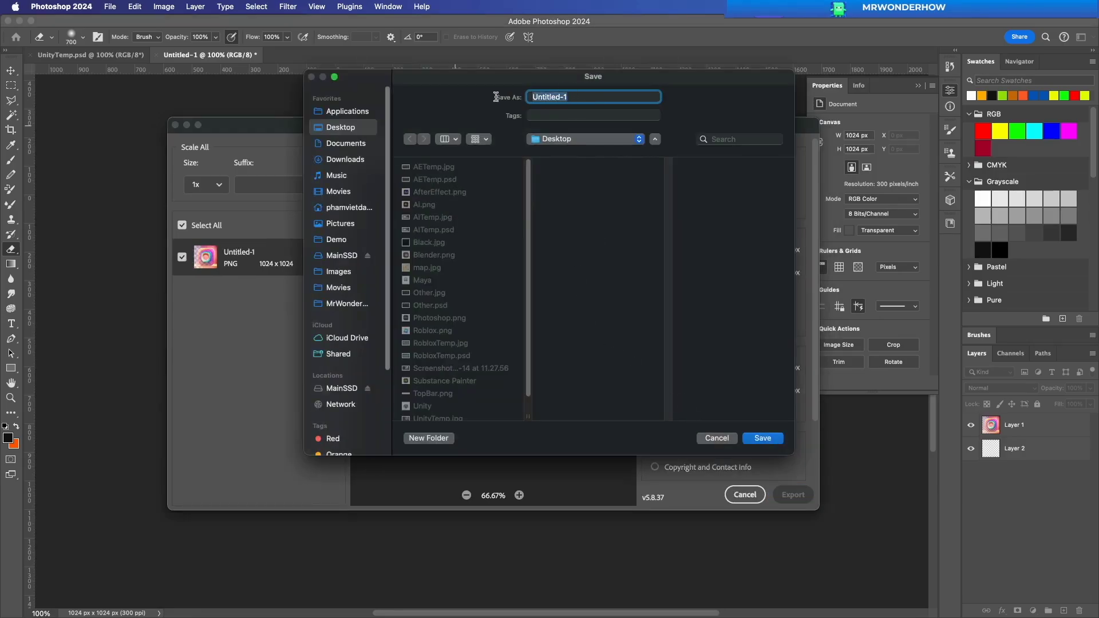
type("Art1")
left_click(764, 438)
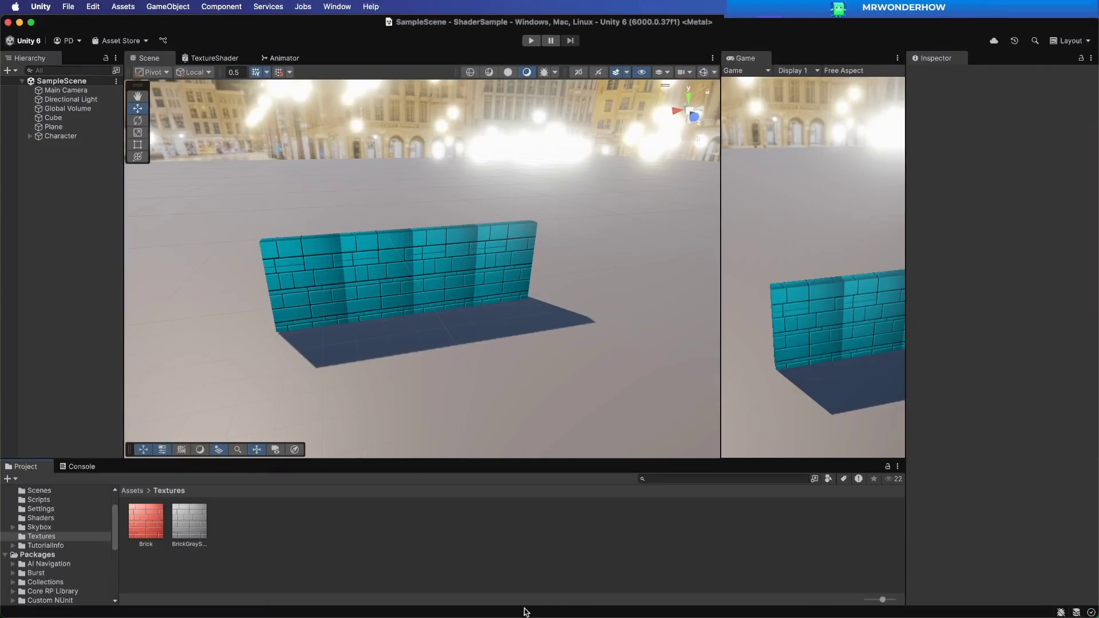
Step: Drag Art1.png from the Desktop into the Textures folder and inspect its import settings
key("super+Tab")
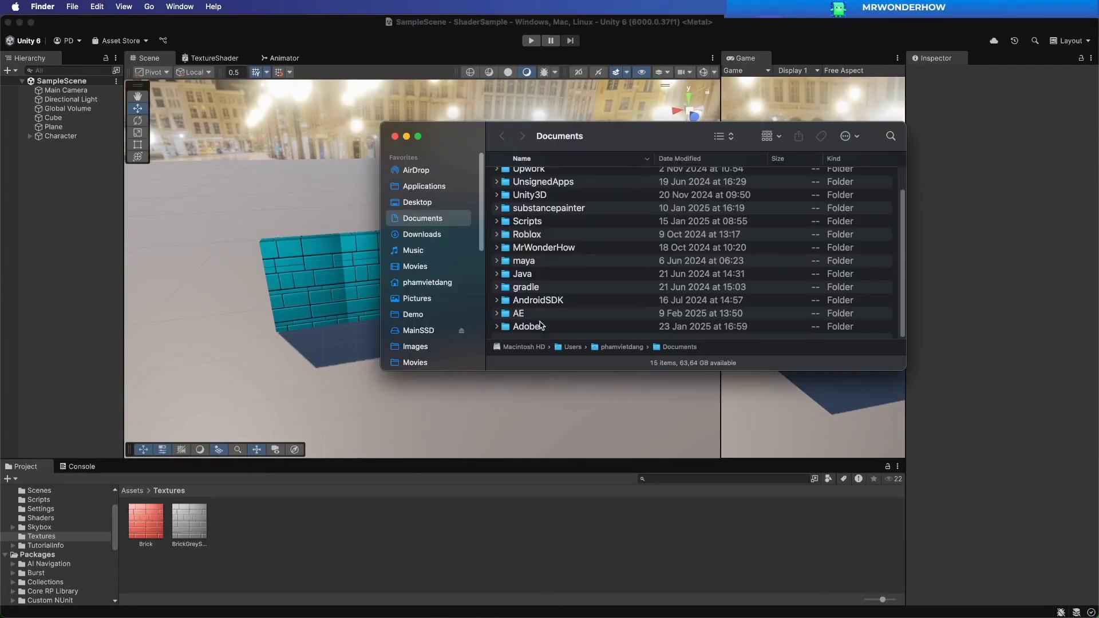
left_click(418, 204)
scroll(559, 283, "down", 3)
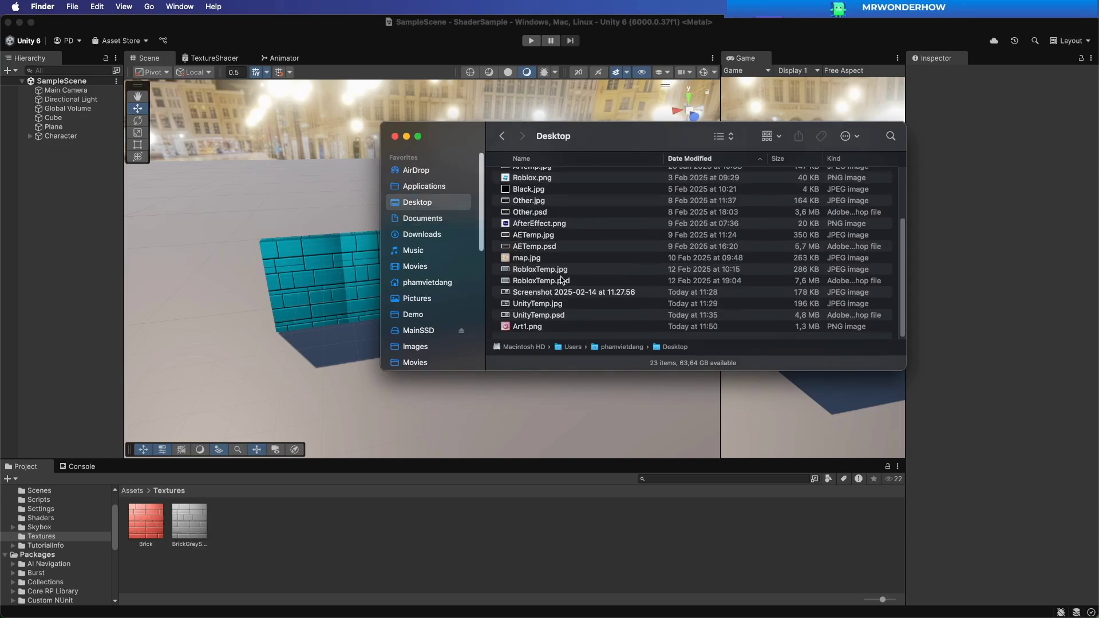
left_click(522, 329)
left_click_drag(514, 331, 315, 538)
left_click(411, 539)
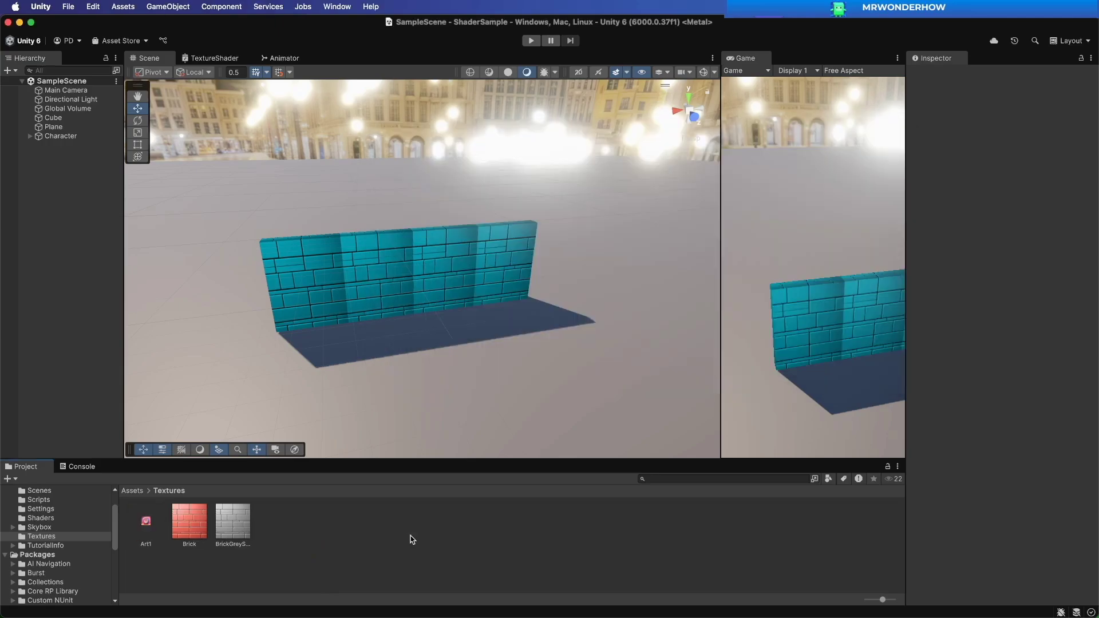
left_click(147, 518)
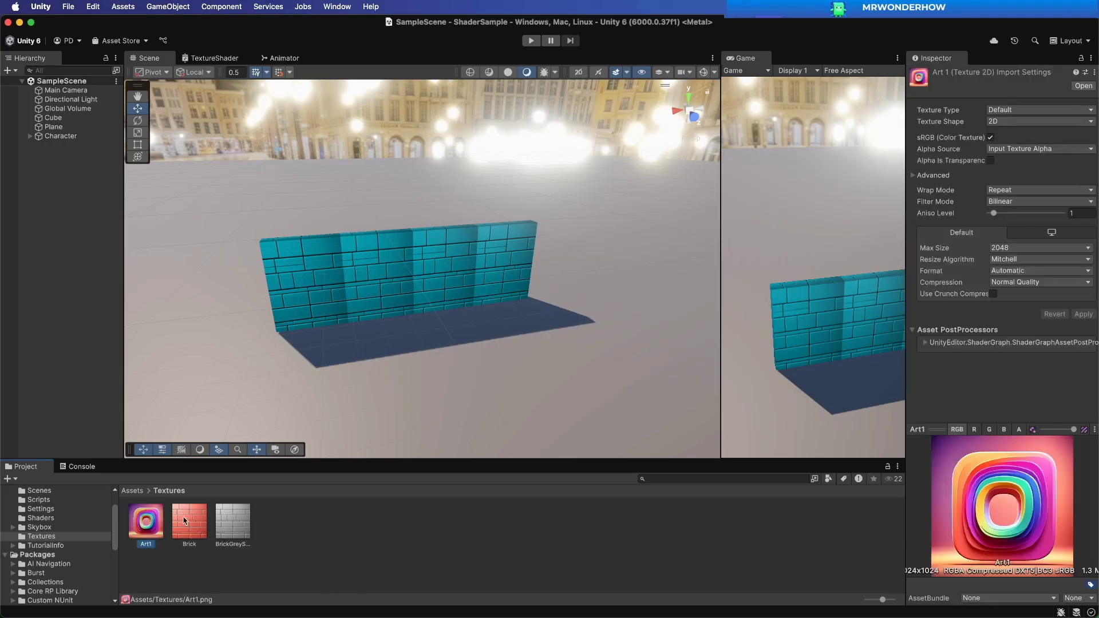
left_click(336, 530)
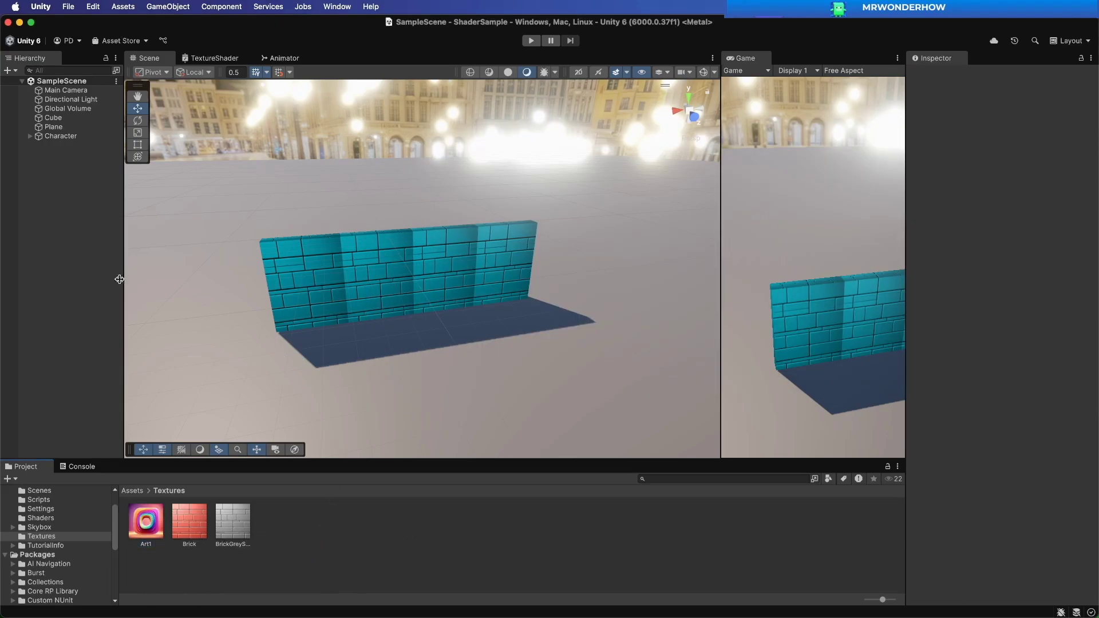
Step: Add a 3D Sphere via the Hierarchy and place it before the brick wall at Y 1.118, Z 2.429
right_click(73, 233)
mouse_move(99, 451)
left_click(261, 463)
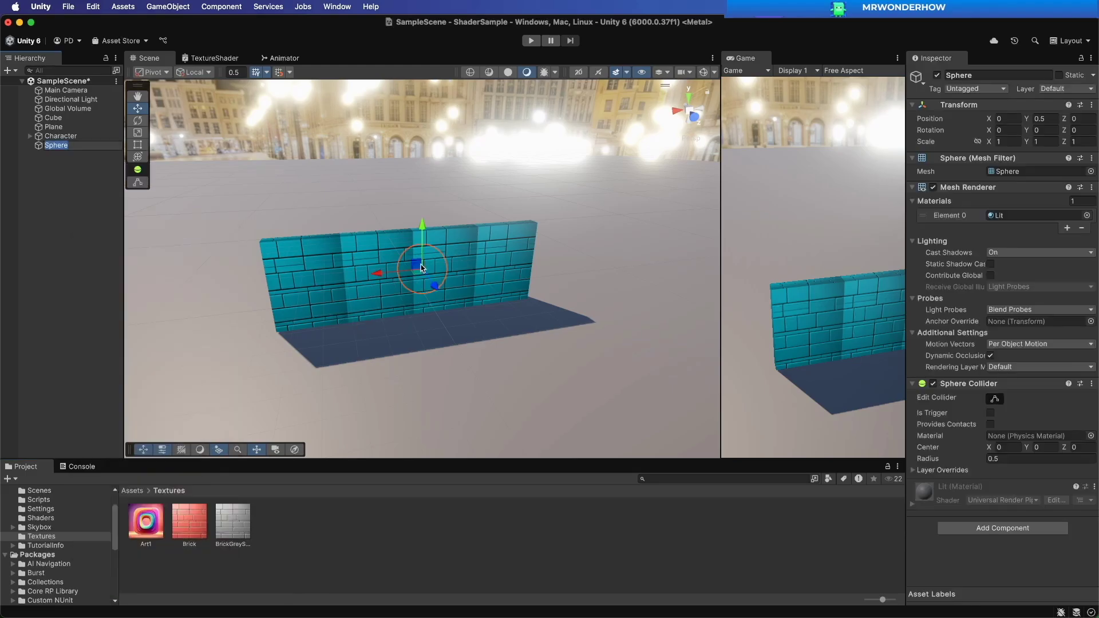
left_click(467, 378)
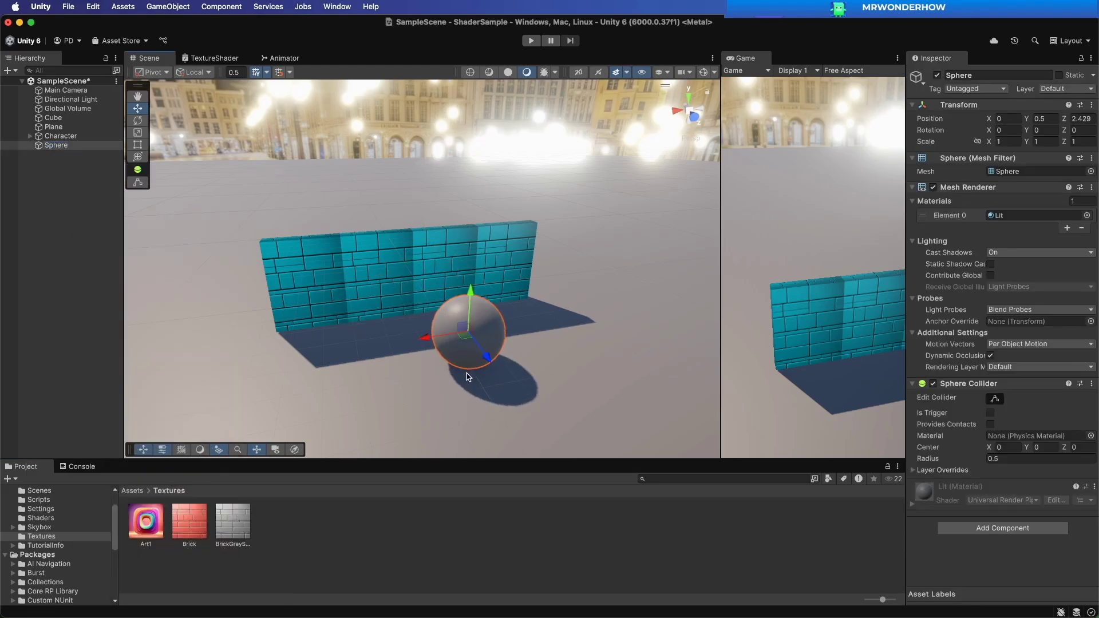
left_click_drag(470, 294, 474, 248)
mouse_move(425, 359)
right_mouse_down()
mouse_move(467, 366)
mouse_move(426, 369)
right_mouse_up()
Step: Navigate the Project panel into the Shaders folder
left_click(346, 534)
right_click(344, 534)
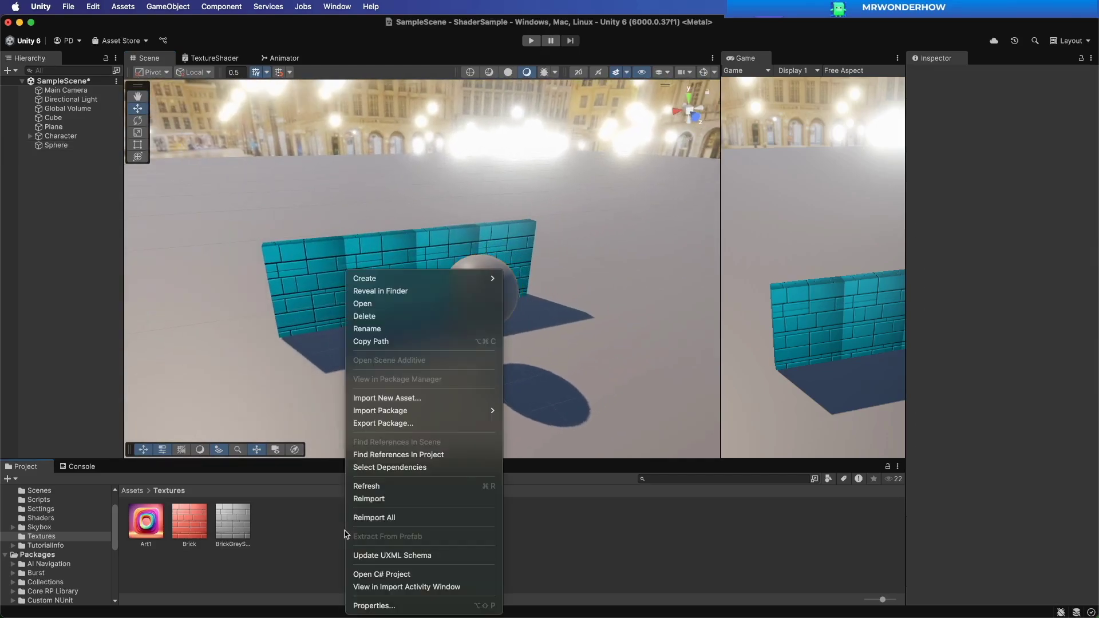
left_click(266, 531)
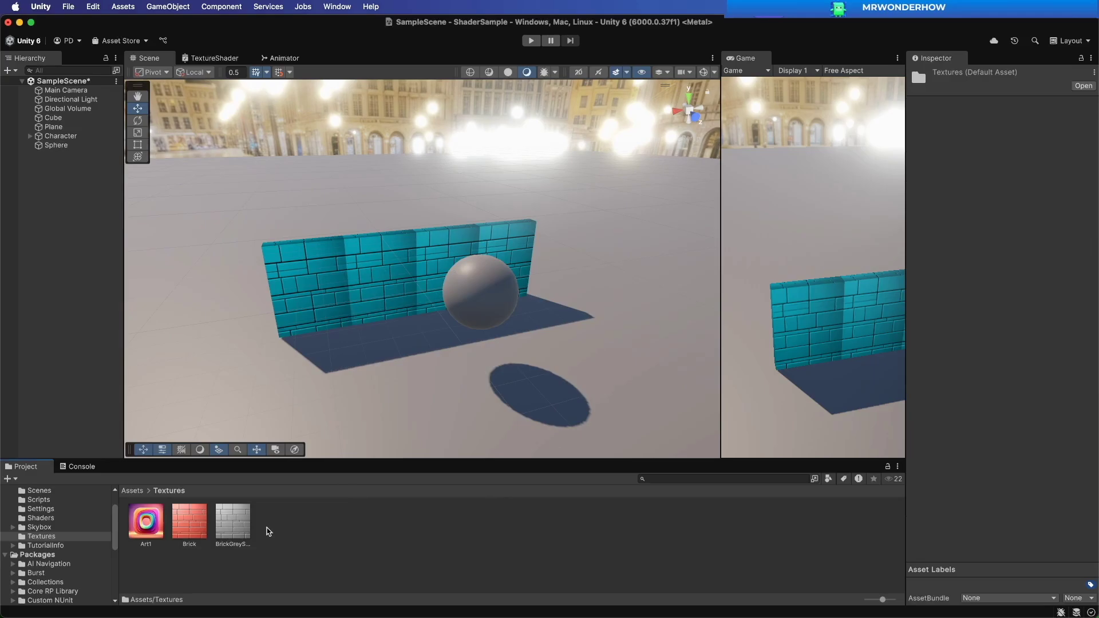
left_click(40, 518)
Step: Create a URP Unlit Shader Graph there and name it SphereShader
right_click(362, 532)
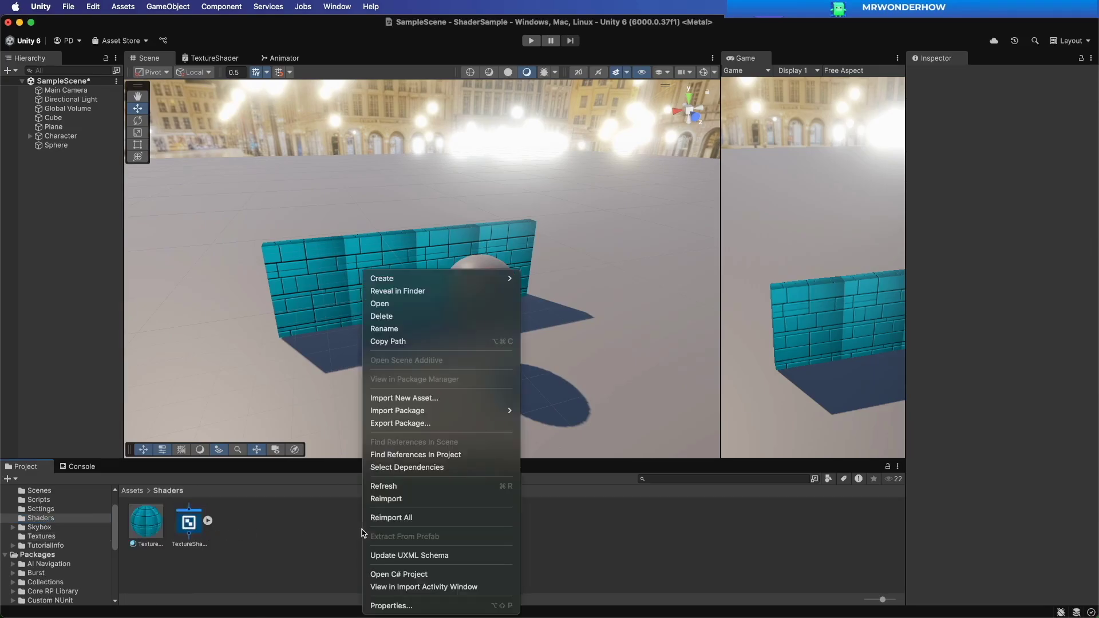
mouse_move(440, 278)
mouse_move(549, 436)
mouse_move(681, 436)
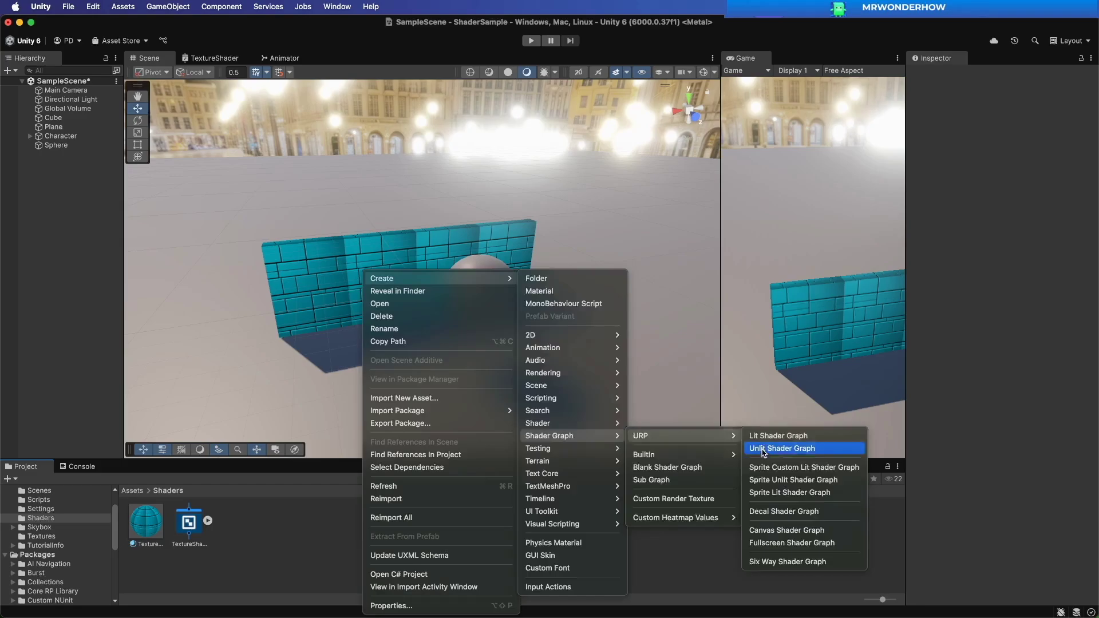
left_click(764, 450)
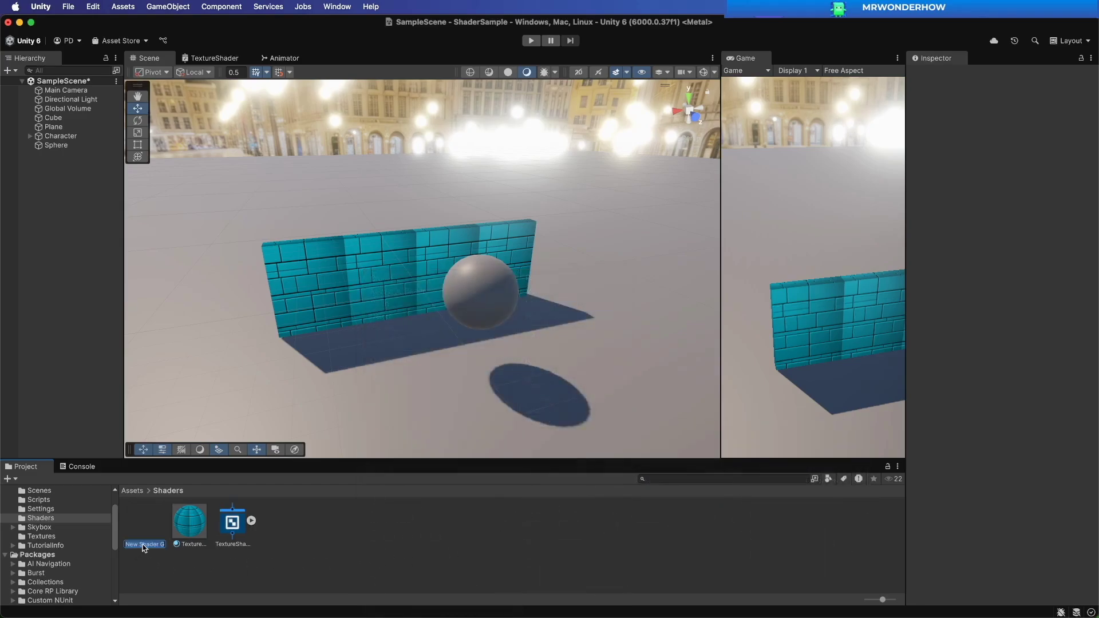
type("Sphere")
key("Return")
Step: Open SphereShader full-size and add a Texture 2D property named BaseTexture
left_click(142, 524)
double_click(142, 523)
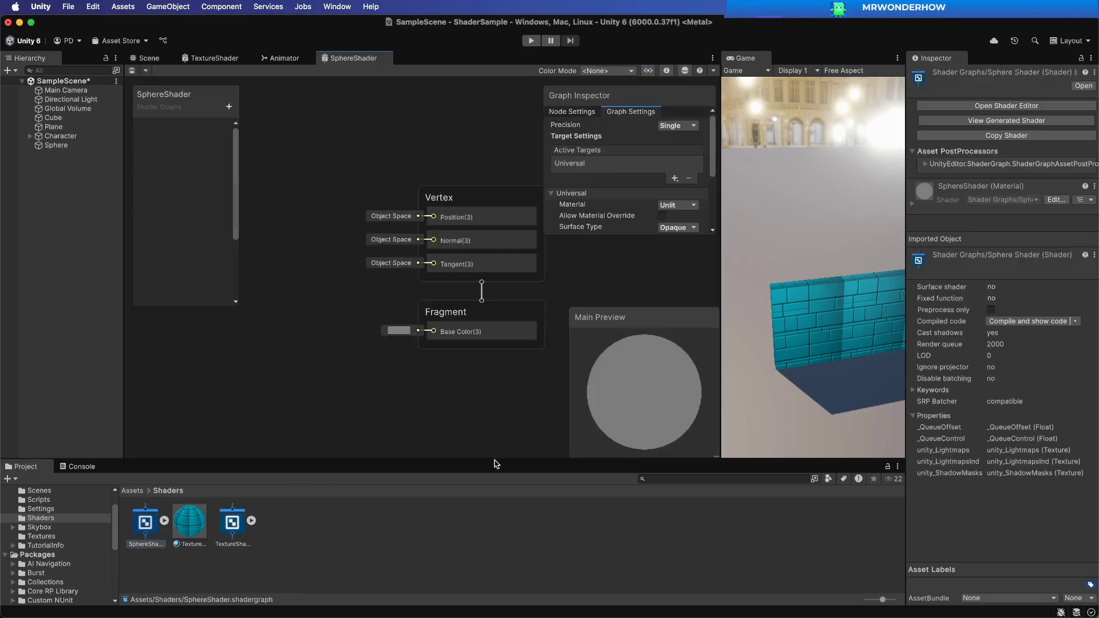
key("shift+space")
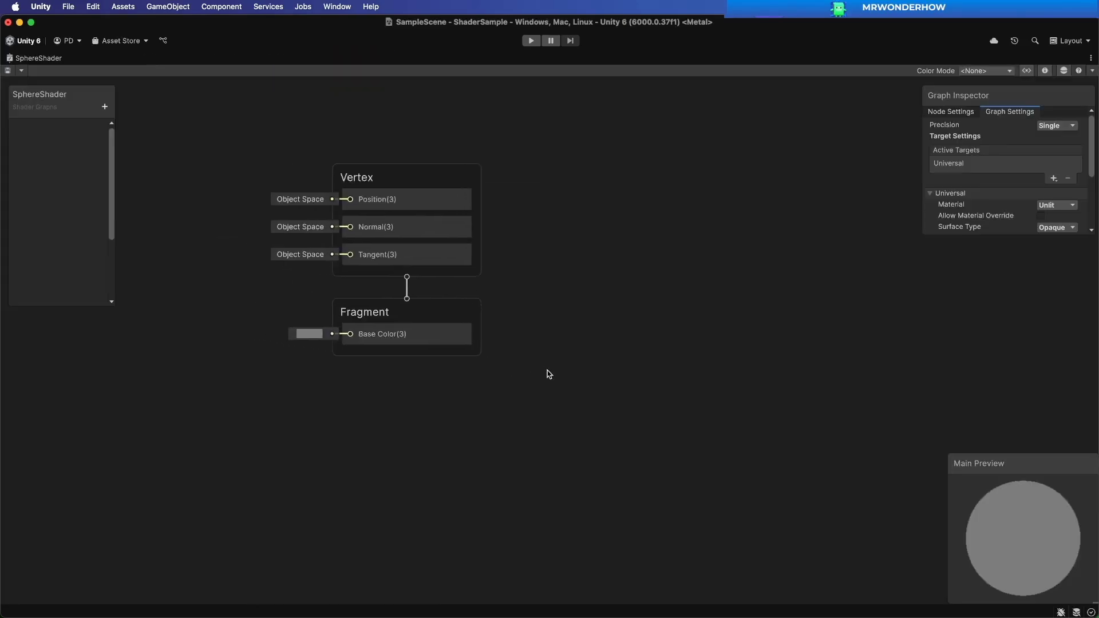
left_click(105, 107)
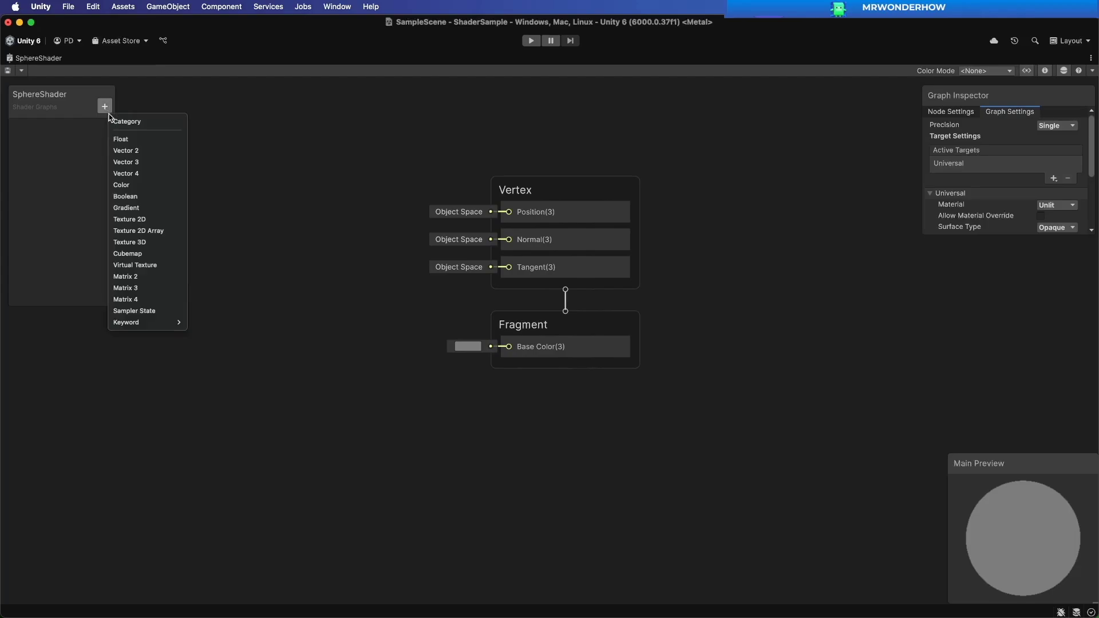
left_click(130, 219)
type("B")
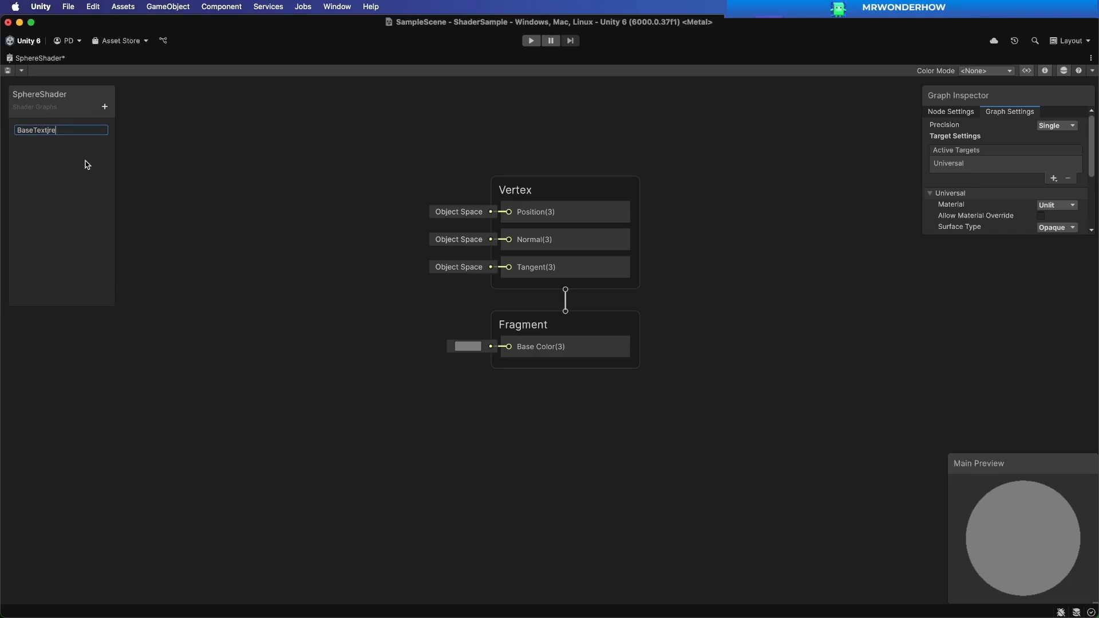
type("aseTexture")
key("Return")
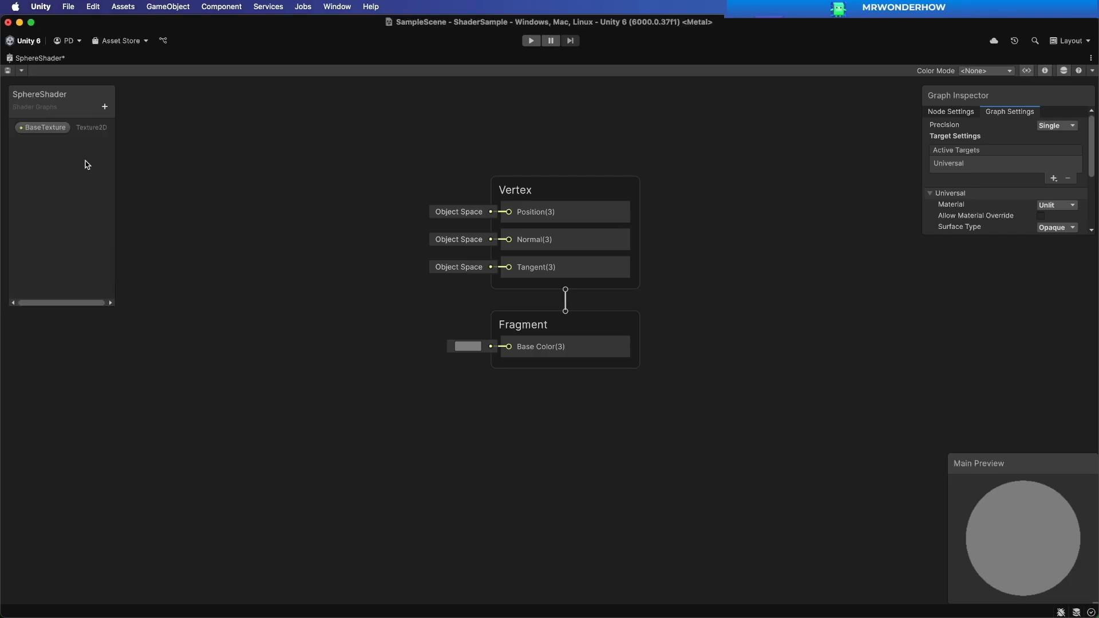
Step: Place BaseTexture on the canvas with Art1 as its default, positioned at left
left_click_drag(59, 128, 214, 252)
left_click(1068, 207)
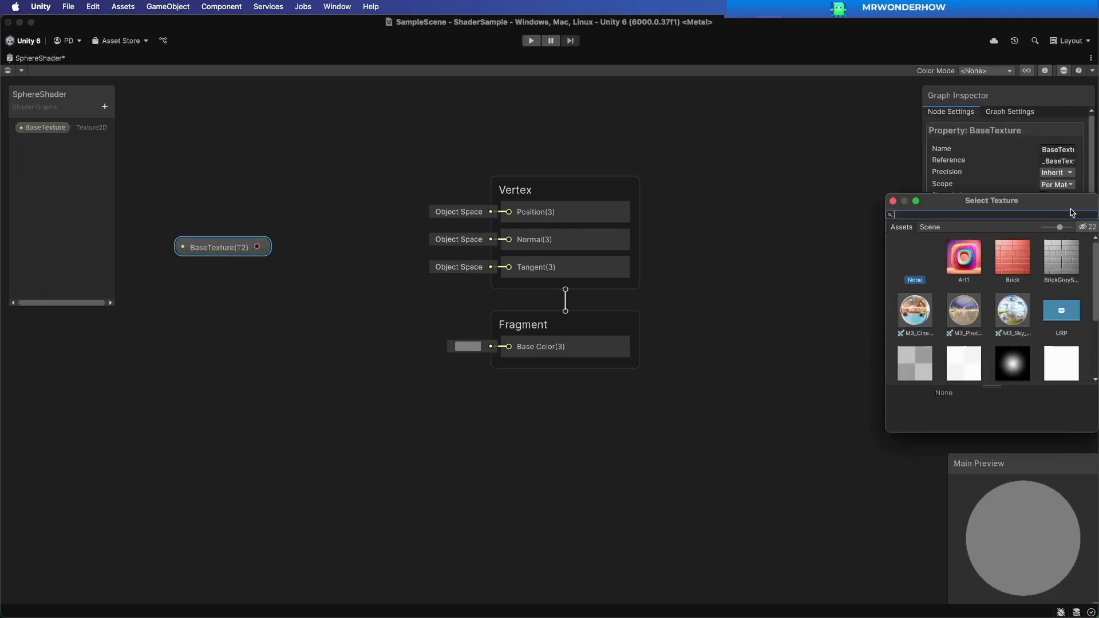
left_click(966, 262)
left_click(968, 262)
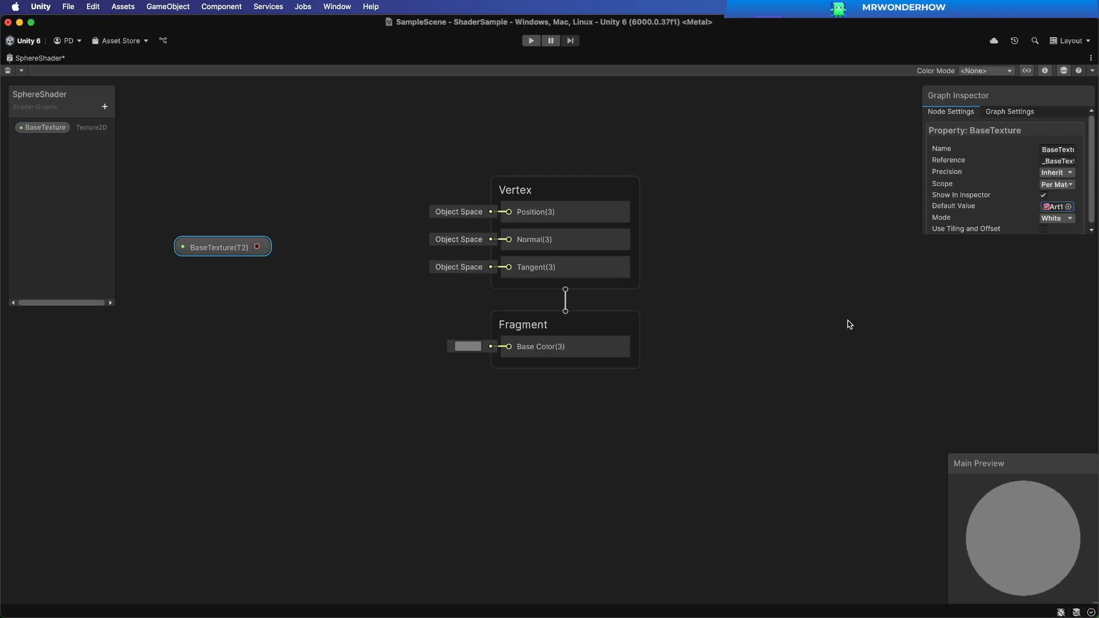
left_click(370, 317)
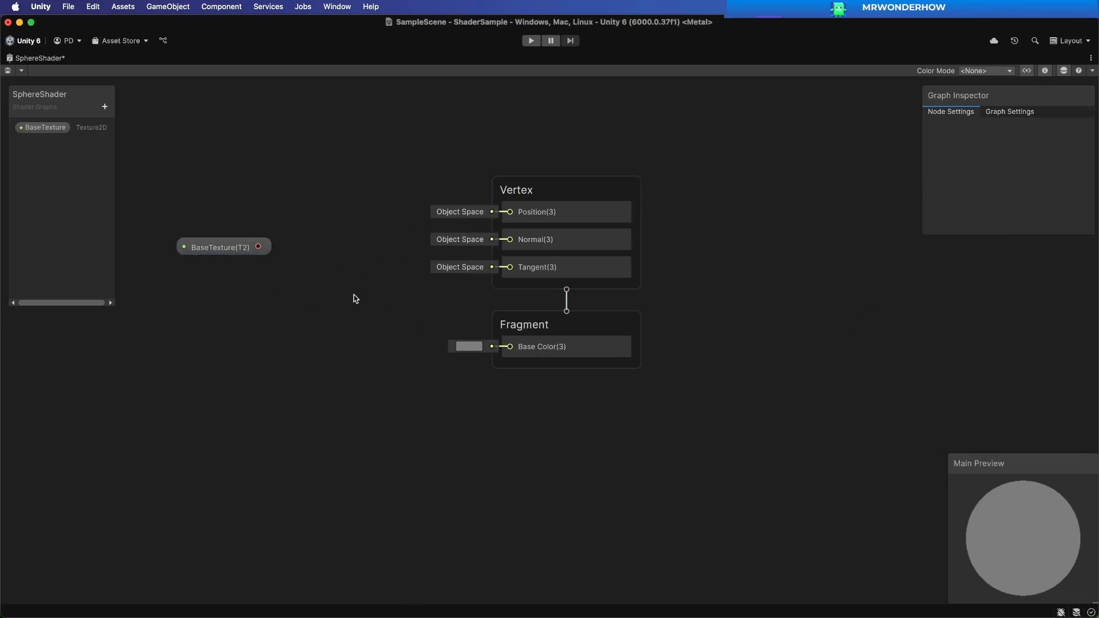
middle_click_drag(355, 297, 542, 314)
left_click_drag(417, 263, 242, 247)
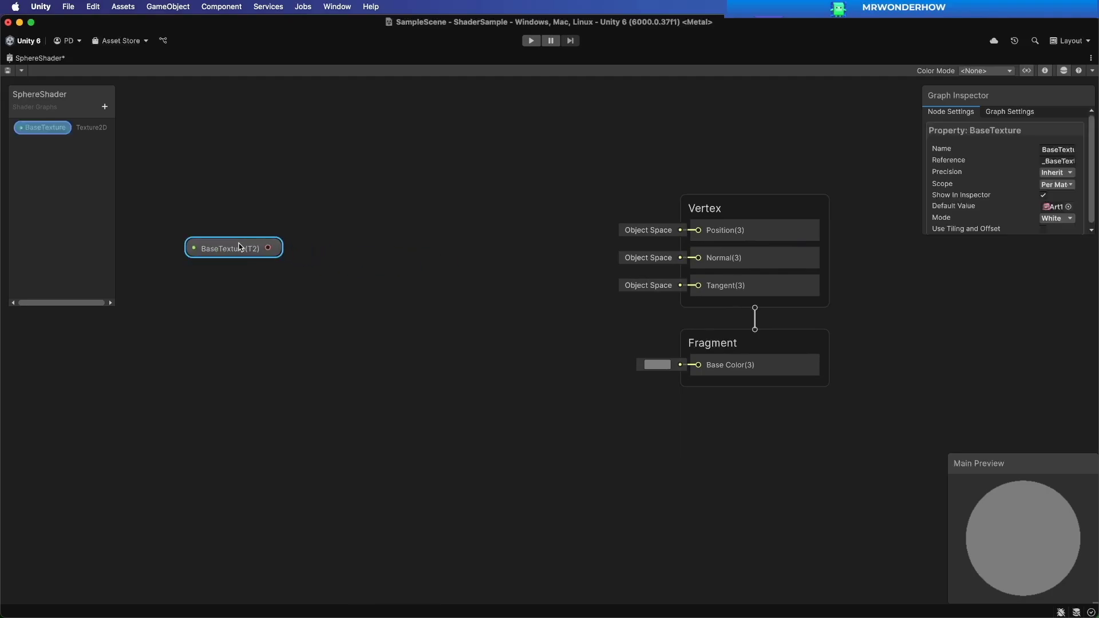
Step: Add a Sample Texture 2D node beside BaseTexture using the 'sample tex' search
left_click(283, 277)
key("space")
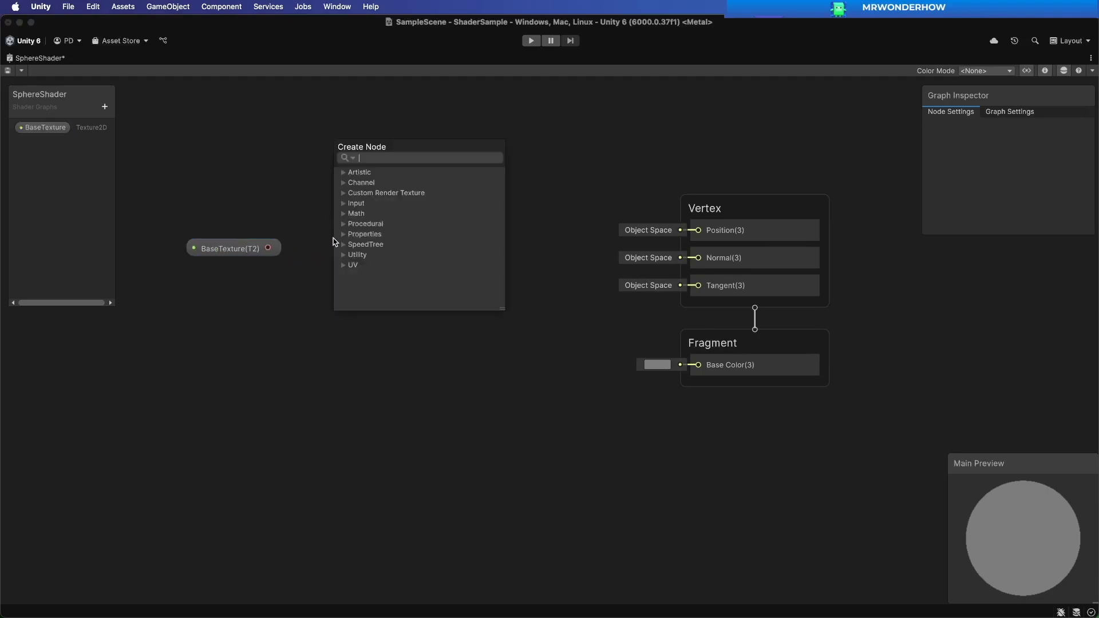
type("sample te")
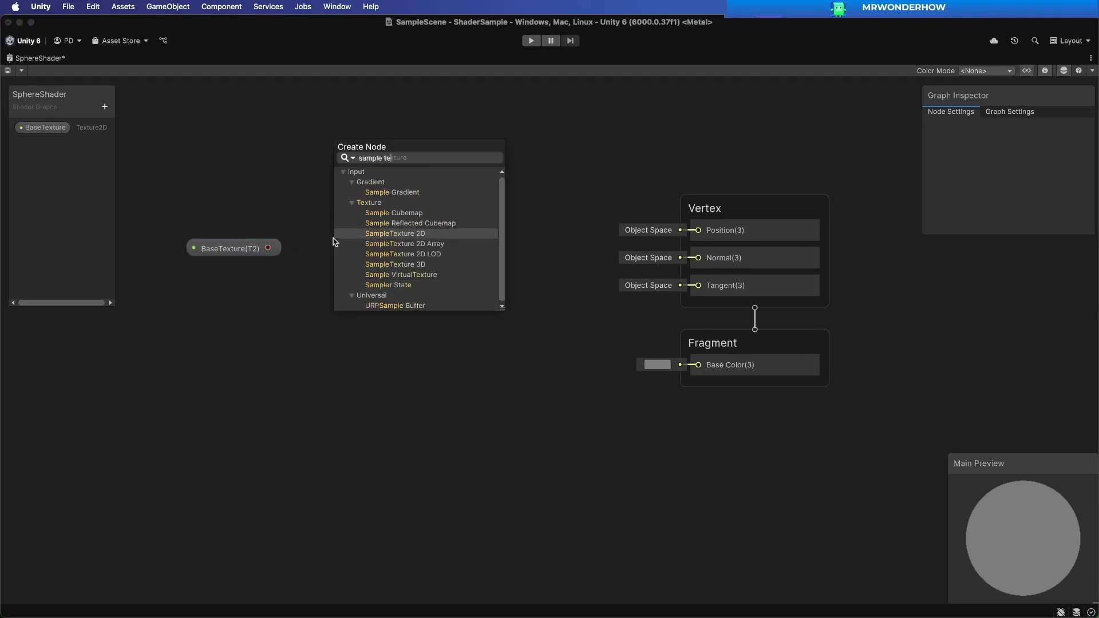
type("x")
key("Return")
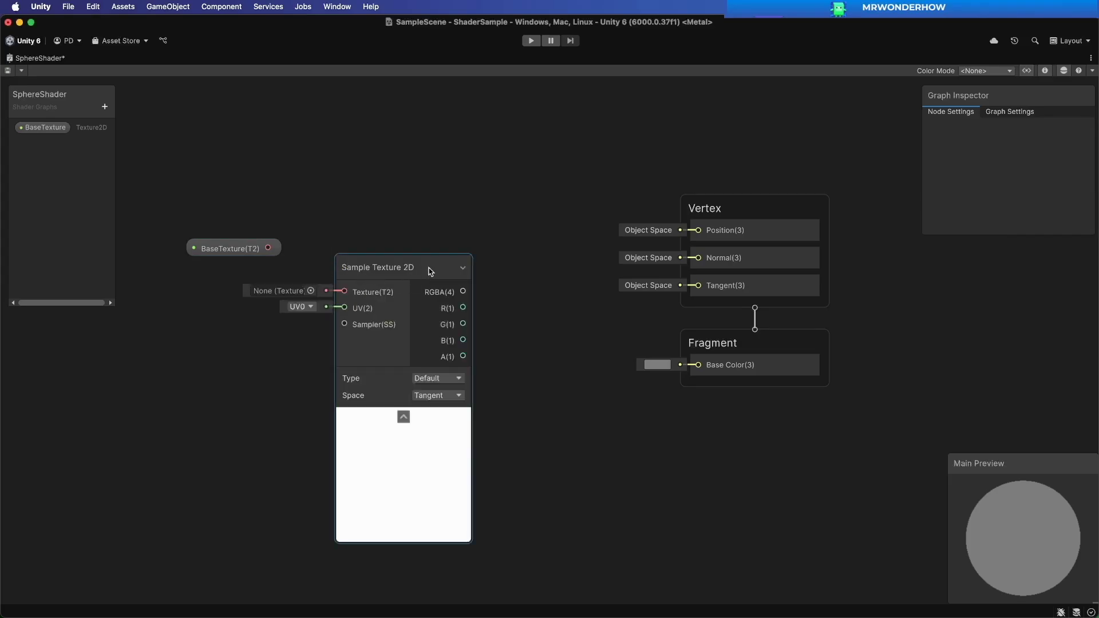
left_click_drag(440, 271, 493, 256)
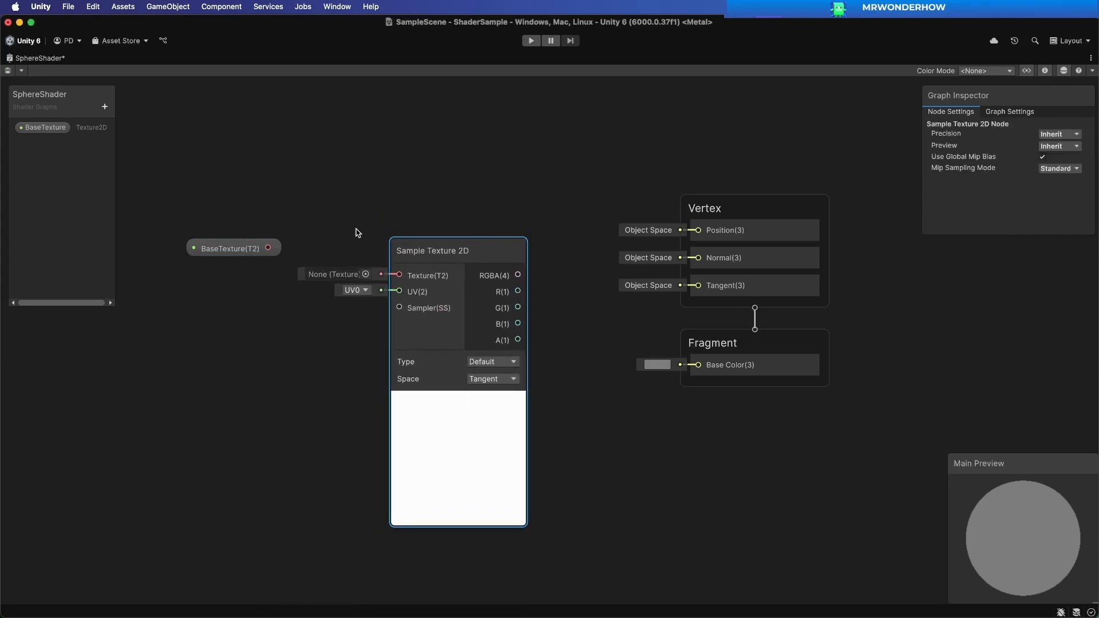
Step: Wire BaseTexture into the Sample Texture 2D's Texture input and reposition both nodes
left_click_drag(271, 248, 399, 276)
left_click_drag(479, 247, 426, 246)
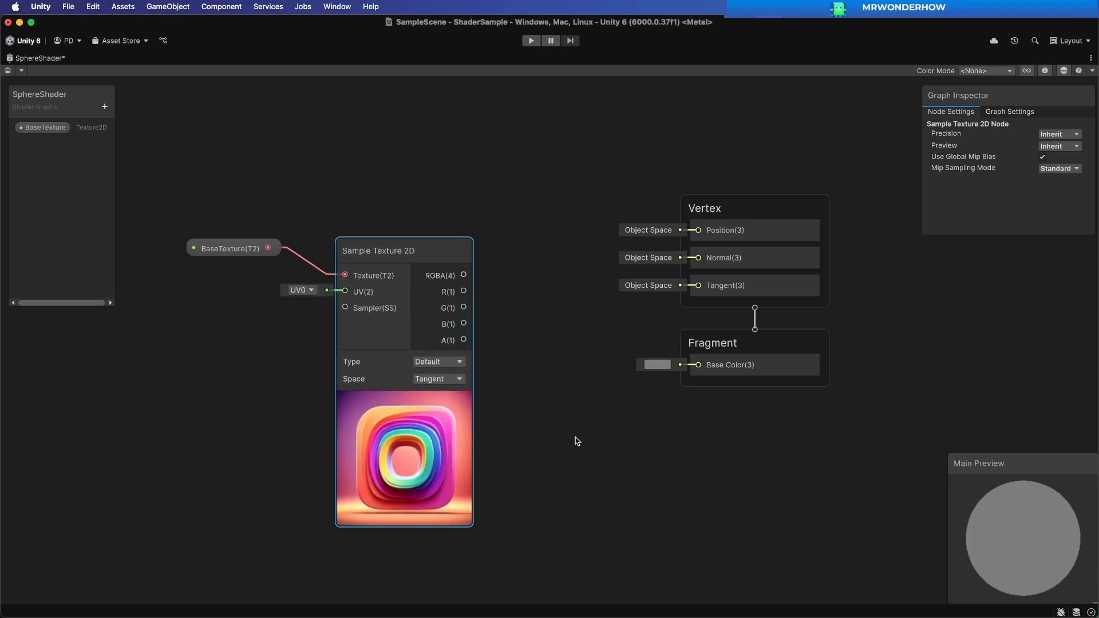
middle_click_drag(574, 442, 636, 436)
left_click_drag(266, 178, 345, 263)
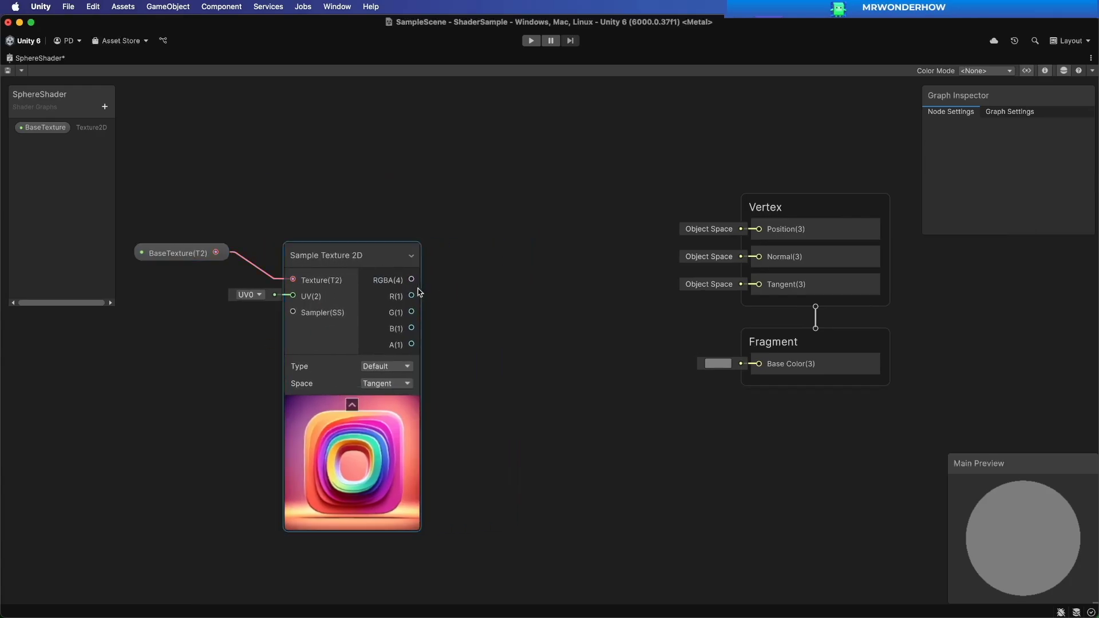
right_click(412, 280)
left_click(458, 293)
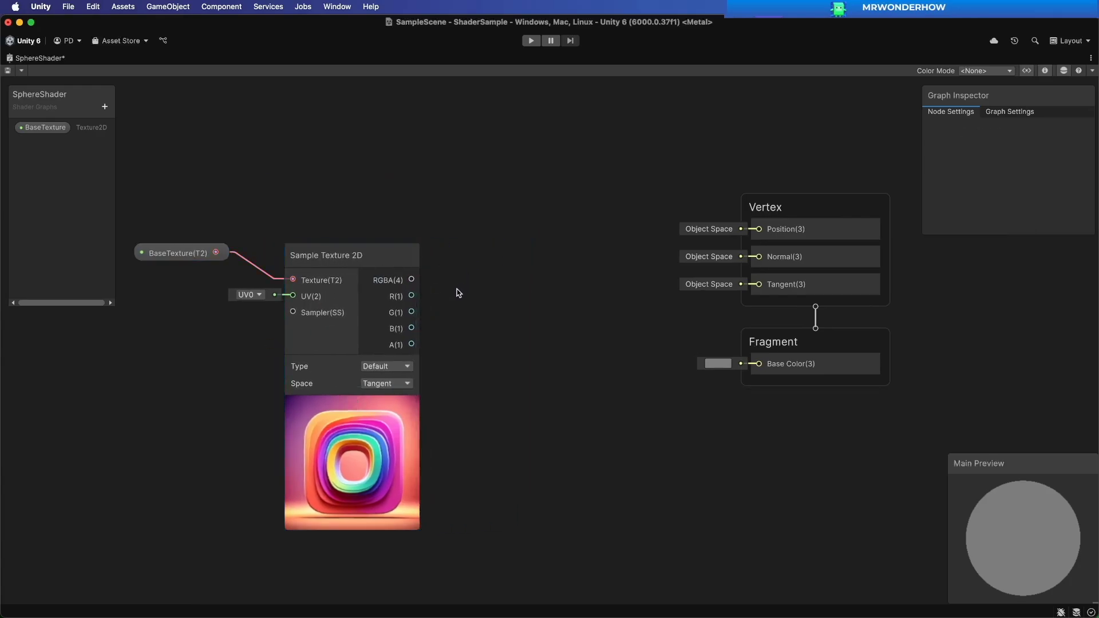
Step: Create a Split node from the Sample Texture 2D's RGBA(4) output and place it lower
left_click_drag(412, 280, 478, 293)
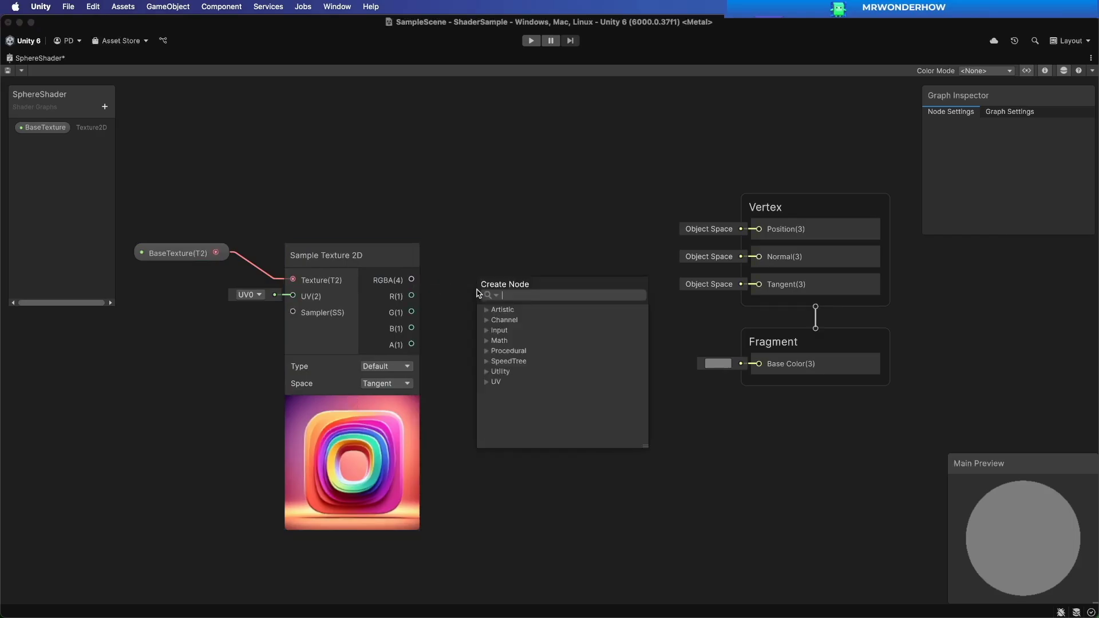
type("spl")
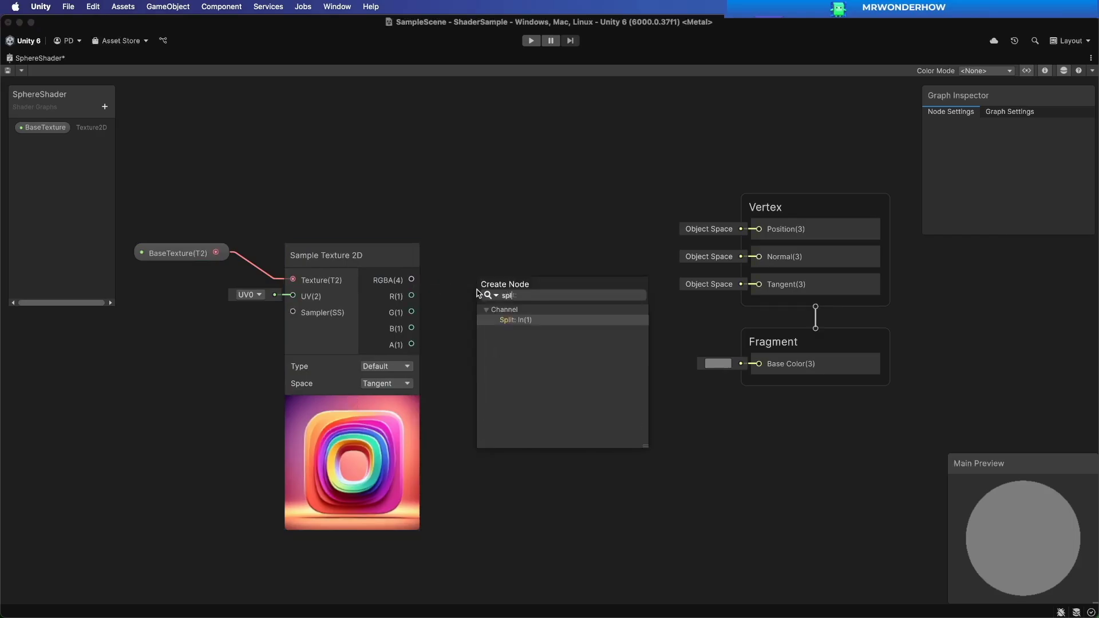
key("Return")
left_click_drag(506, 279, 509, 312)
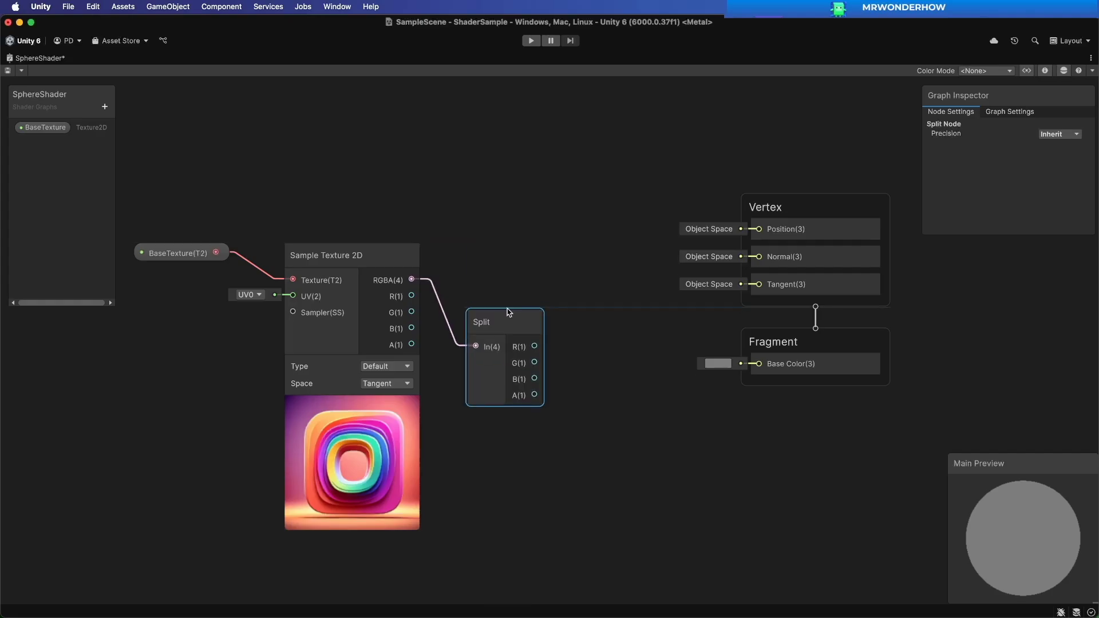
left_click(611, 321)
middle_click_drag(632, 339, 569, 339)
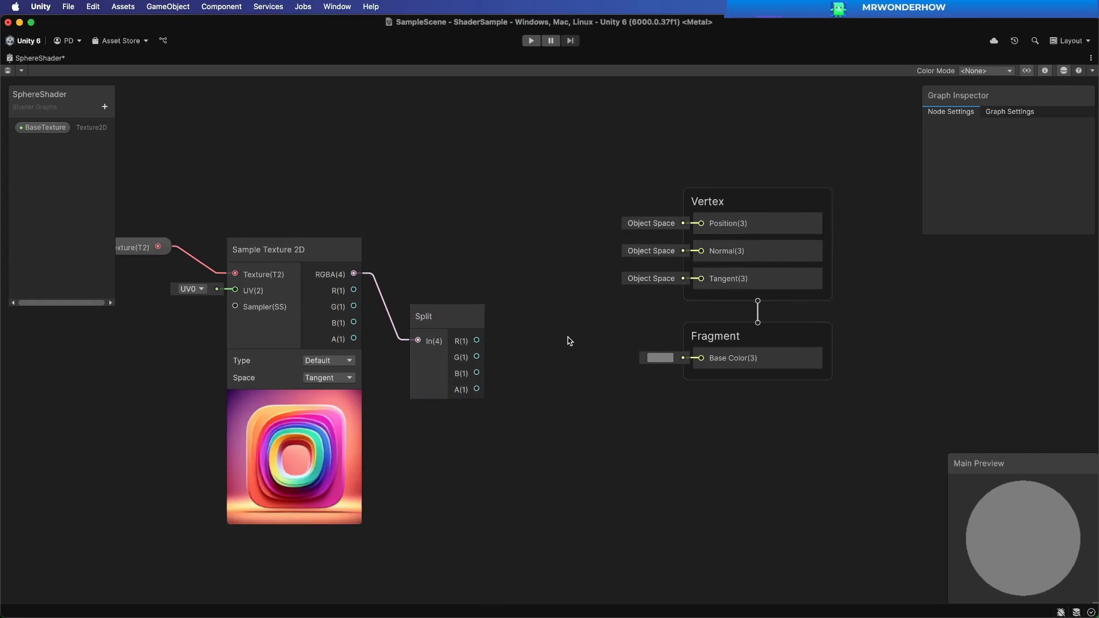
Step: Turn on Alpha Clipping in the shader's Graph Settings
left_click(998, 117)
scroll(1008, 172, "down", 3)
left_click(1041, 202)
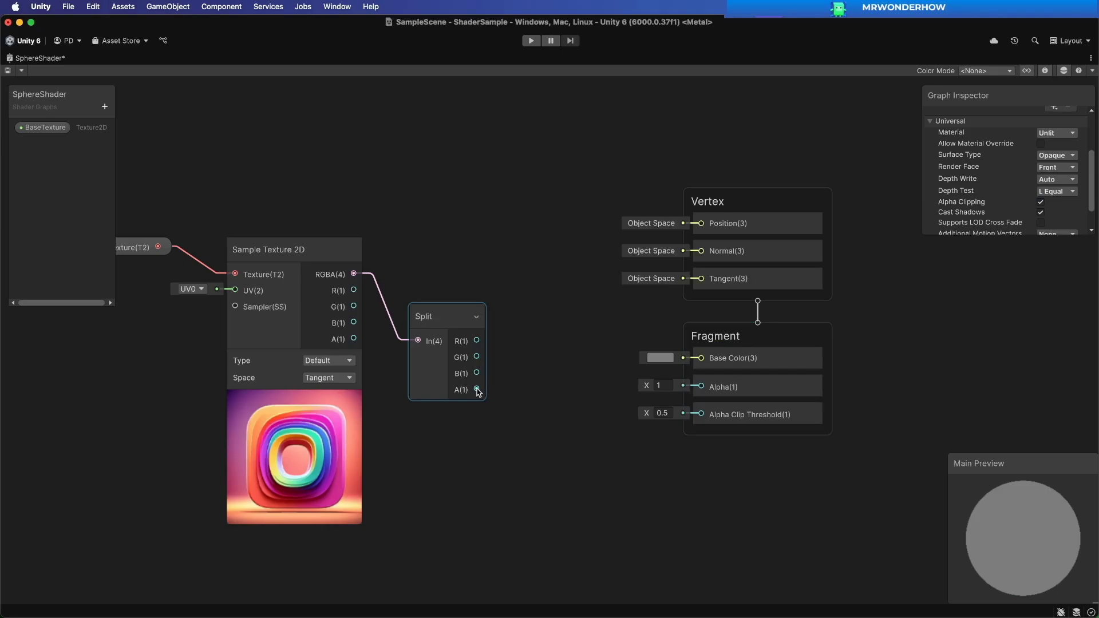
Step: Wire Split's A output to Alpha and the texture's RGBA to Base Color, then tidy the nodes
left_click_drag(478, 390, 701, 387)
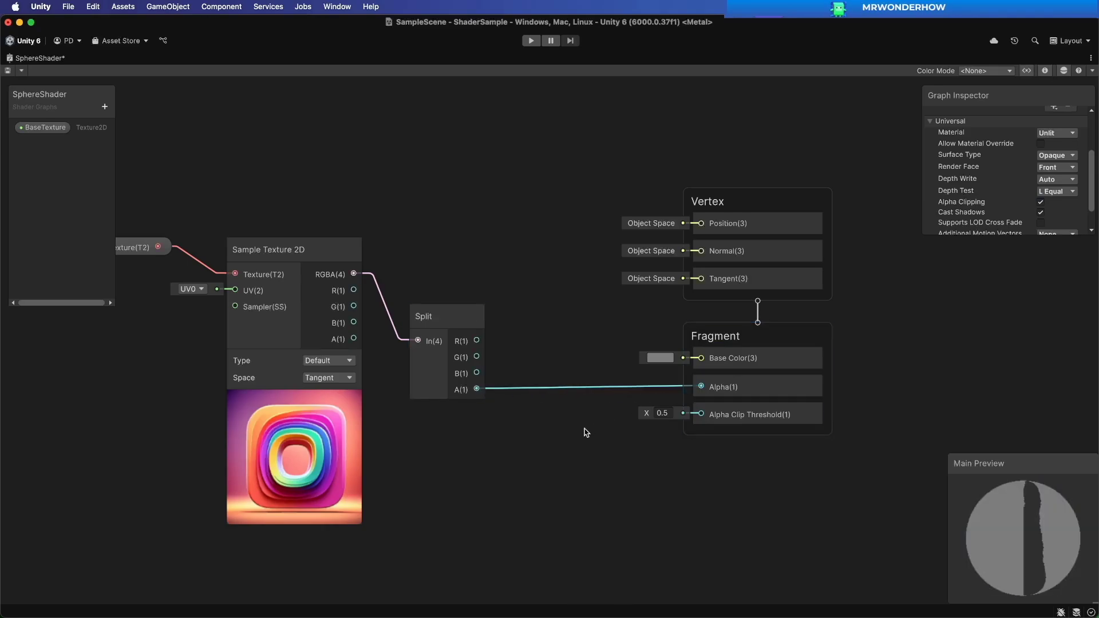
left_click_drag(354, 274, 701, 358)
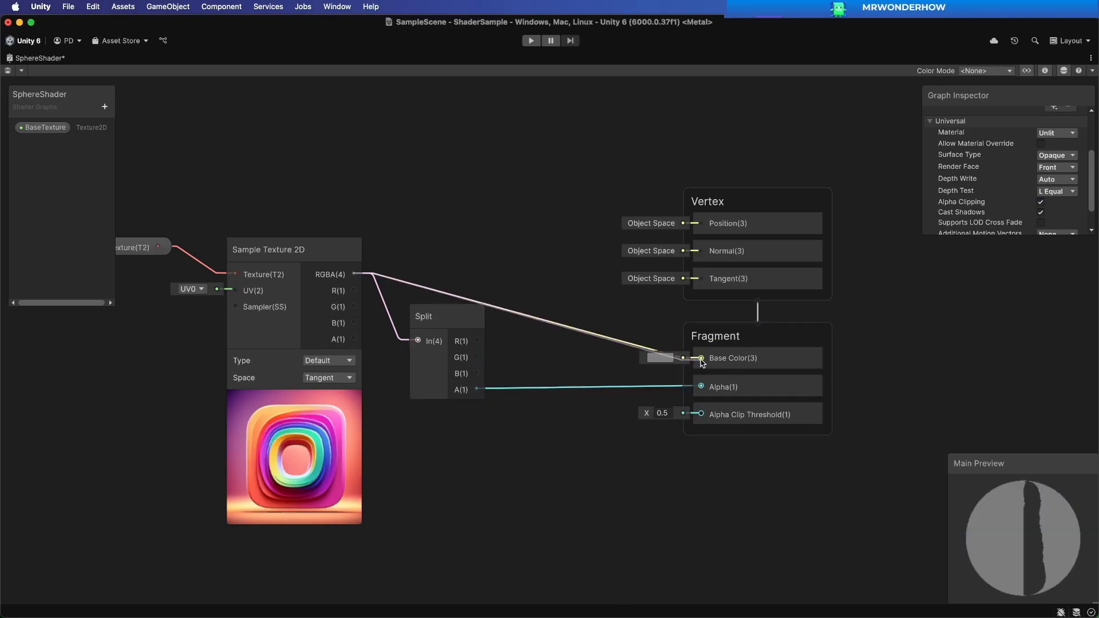
left_click_drag(465, 316, 461, 343)
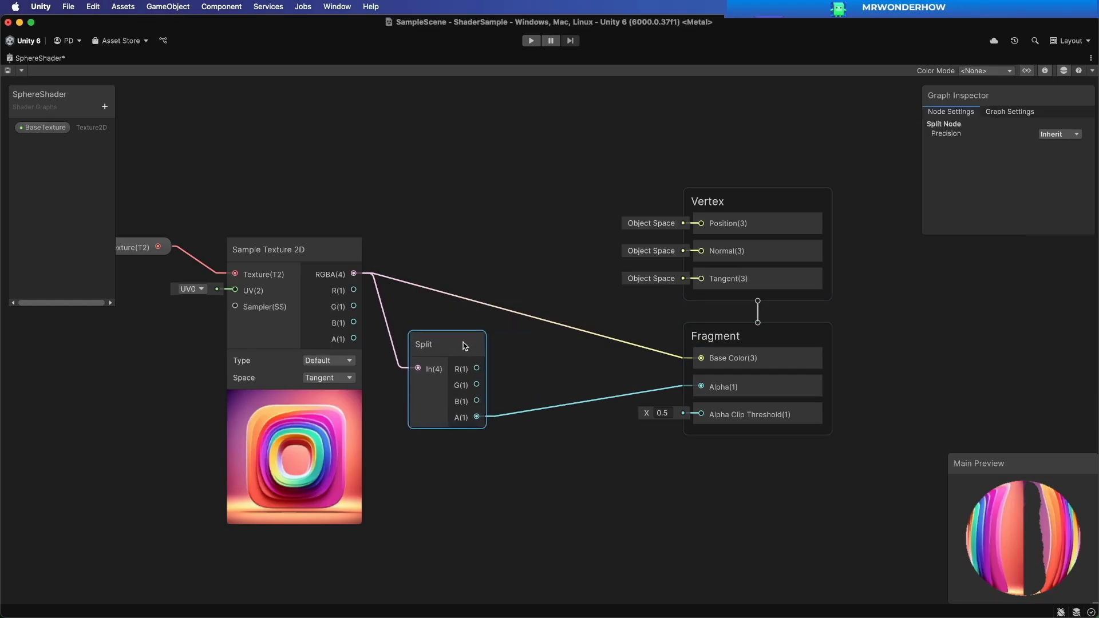
left_click(569, 491)
scroll(571, 500, "down", 5)
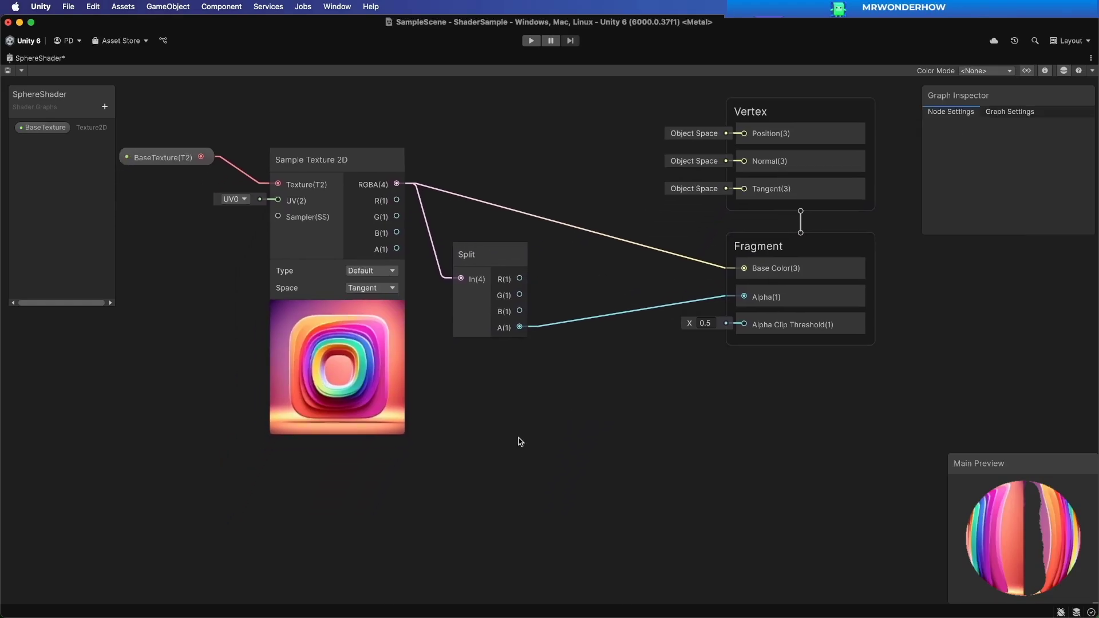
Step: Add a Float property named Threshold and place its node on the graph
right_click(40, 197)
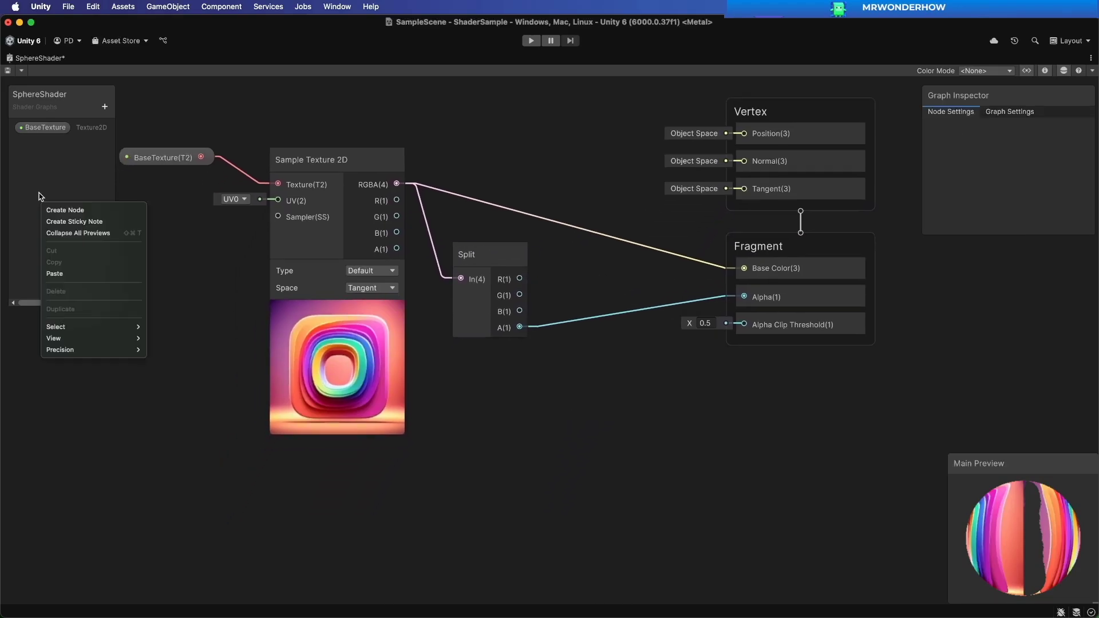
key("Escape")
left_click(104, 107)
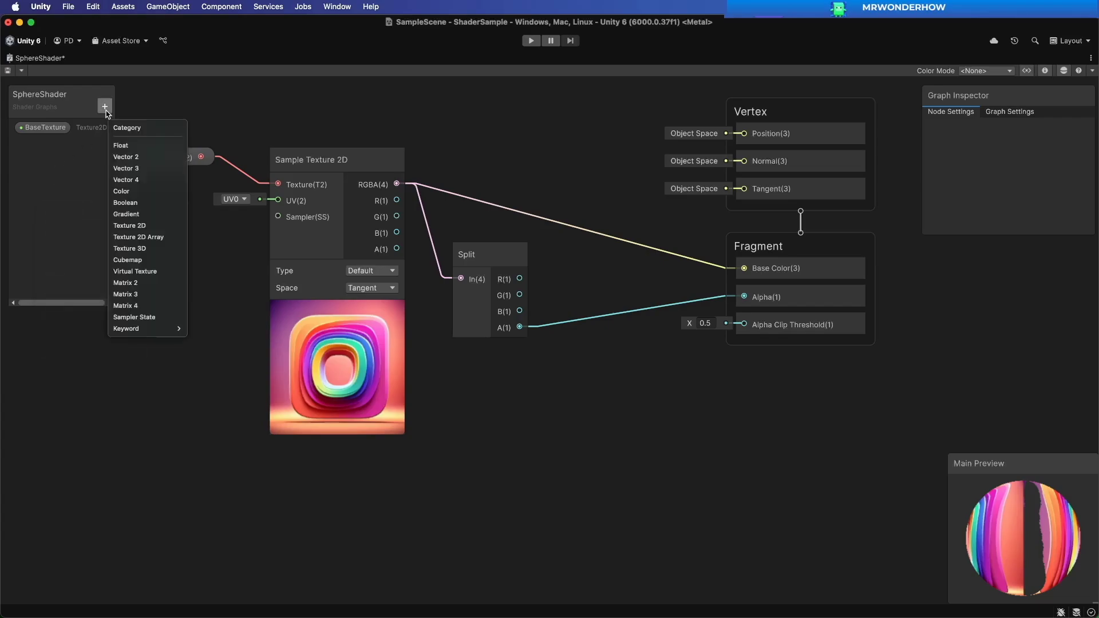
left_click(123, 142)
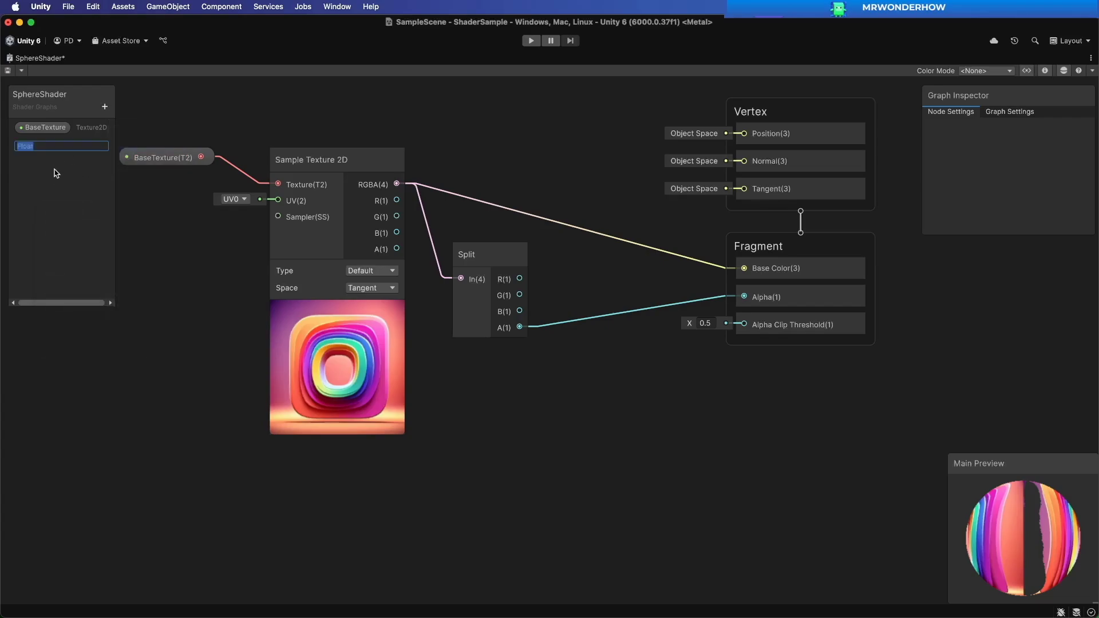
type("Threshold")
key("Return")
left_click_drag(43, 143, 579, 409)
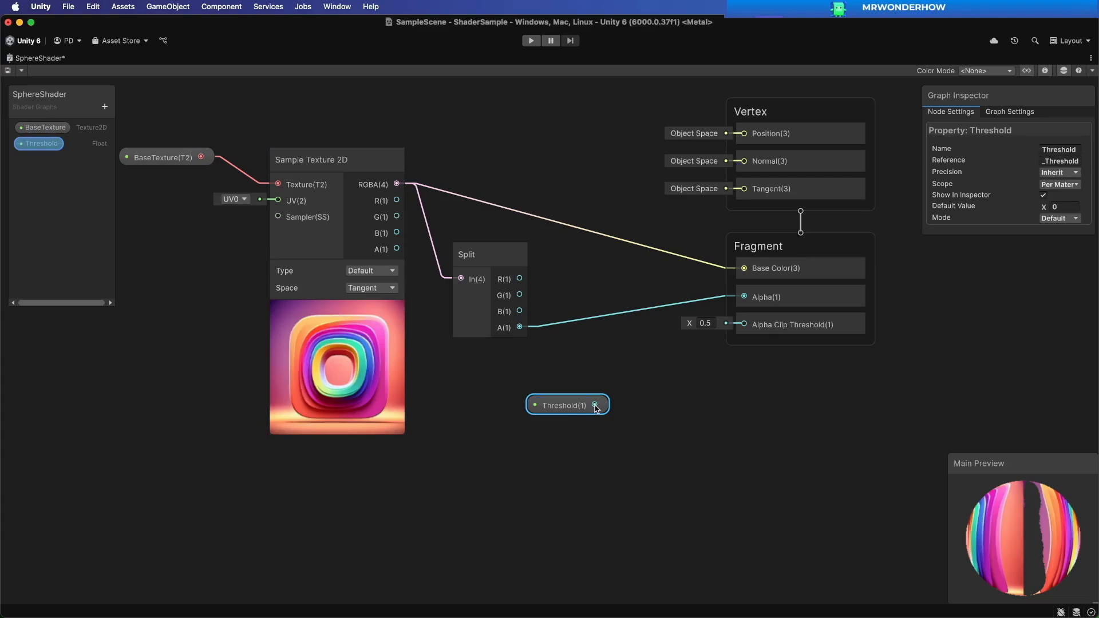
Step: Make Threshold a slider, connect it to Alpha Clip Threshold, and save the graph
left_click(1056, 219)
left_click(1059, 245)
left_click_drag(595, 405, 726, 329)
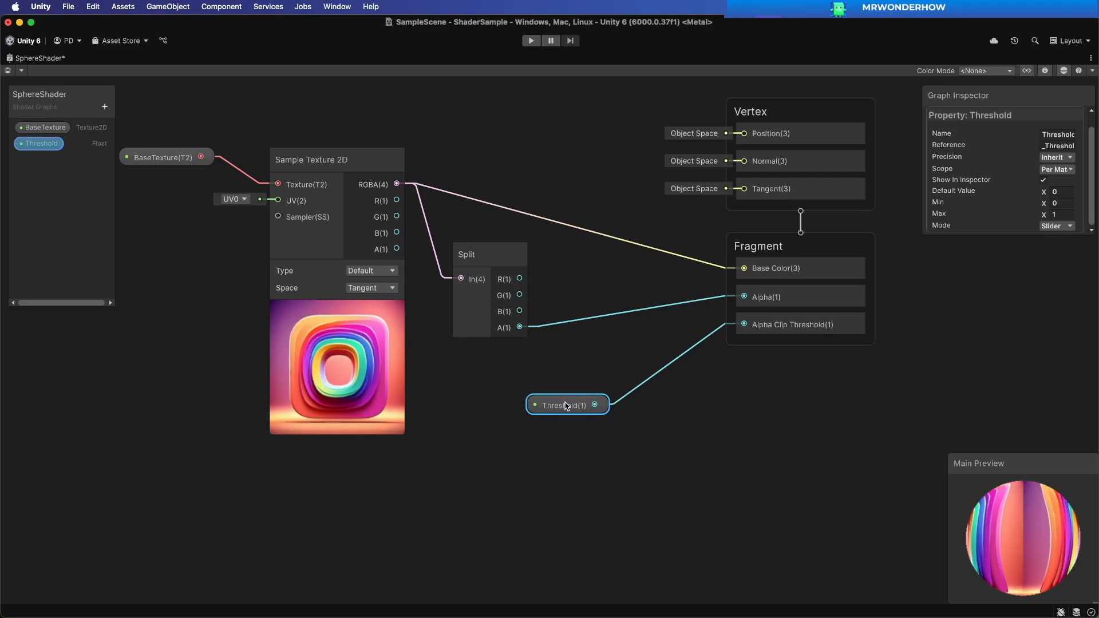
left_click(8, 71)
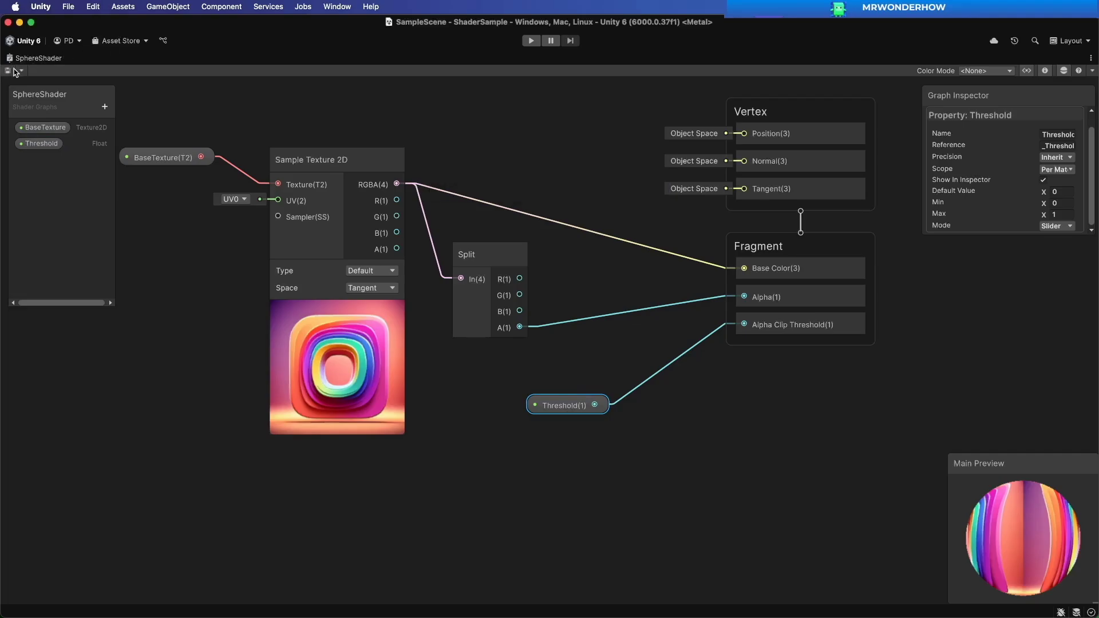
Step: Return the graph window to the docked layout and widen the Game view
left_click(708, 457)
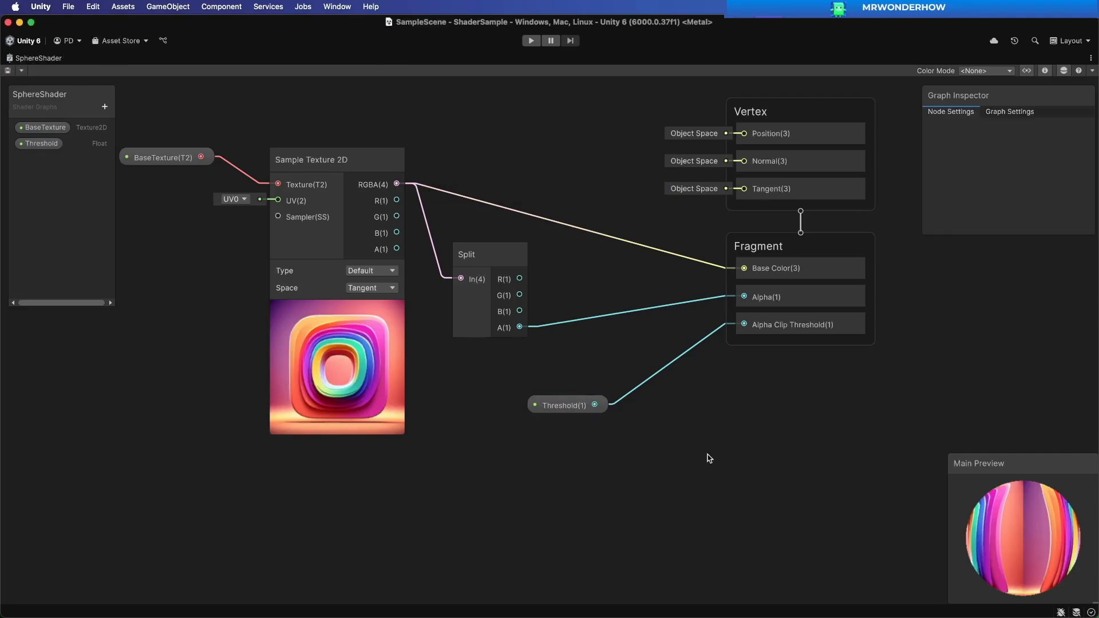
key("shift+space")
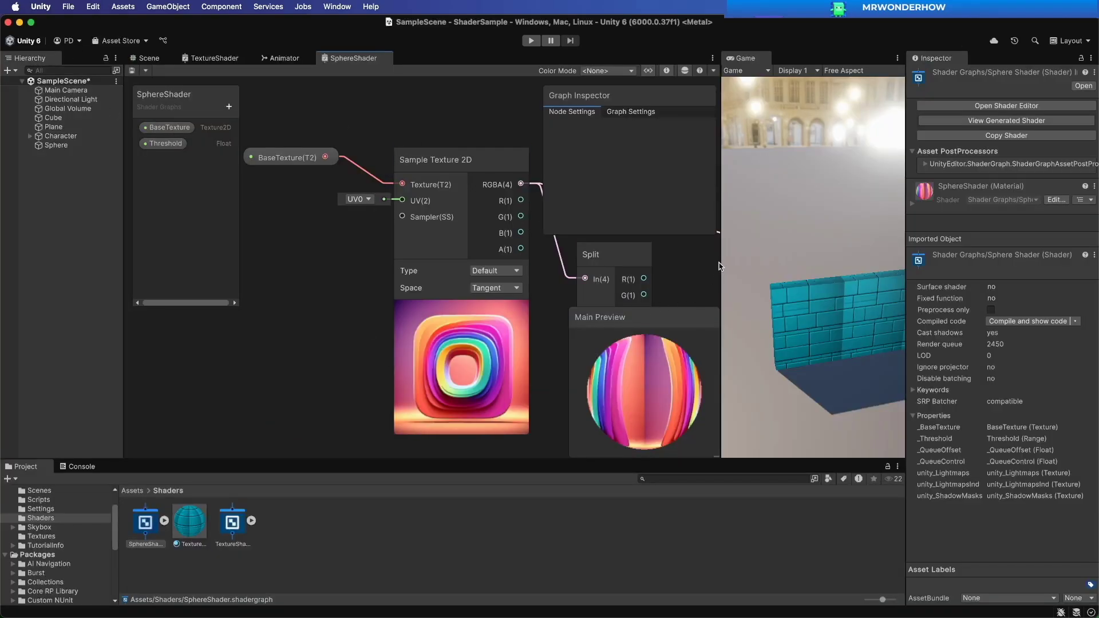
left_click_drag(720, 267, 489, 267)
Step: Create a material from the SphereShader asset and apply it to the Sphere in the scene
right_click(145, 522)
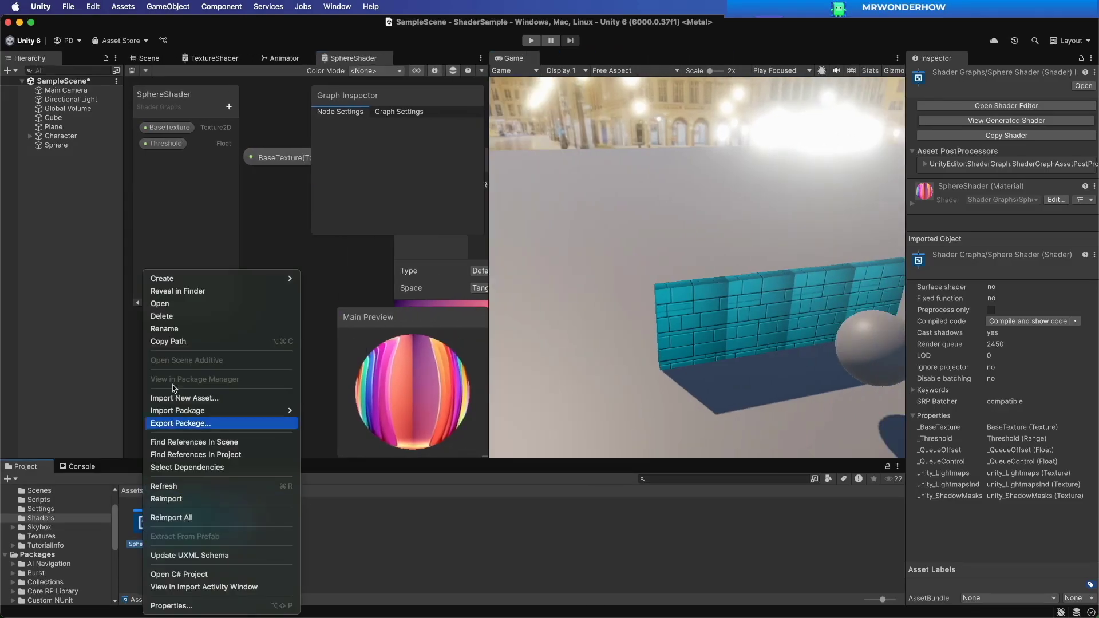
mouse_move(238, 277)
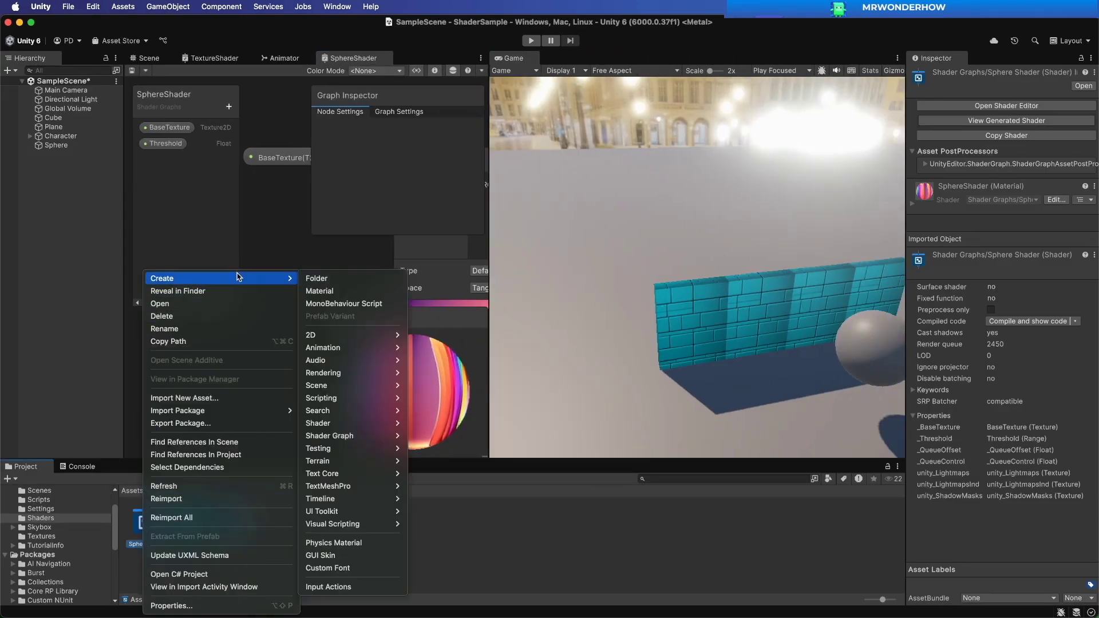
left_click(360, 290)
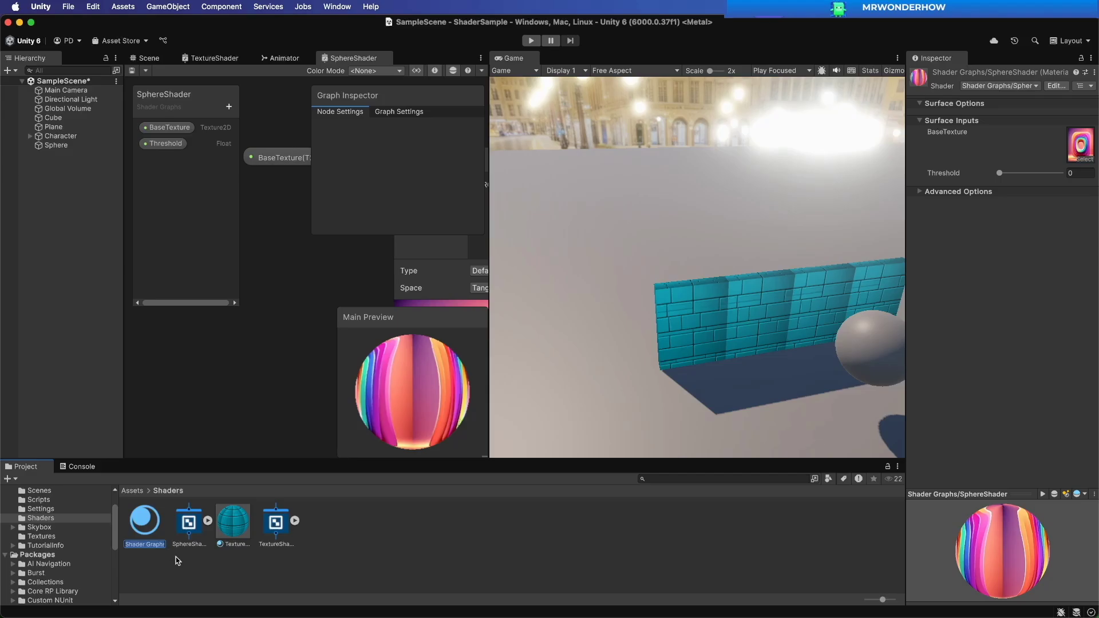
key("Return")
left_click(146, 58)
left_click_drag(149, 526, 370, 297)
Step: Try material Threshold values of 0.411 and 0.934, then settle on 0.523
left_click_drag(346, 375, 368, 373, "alt")
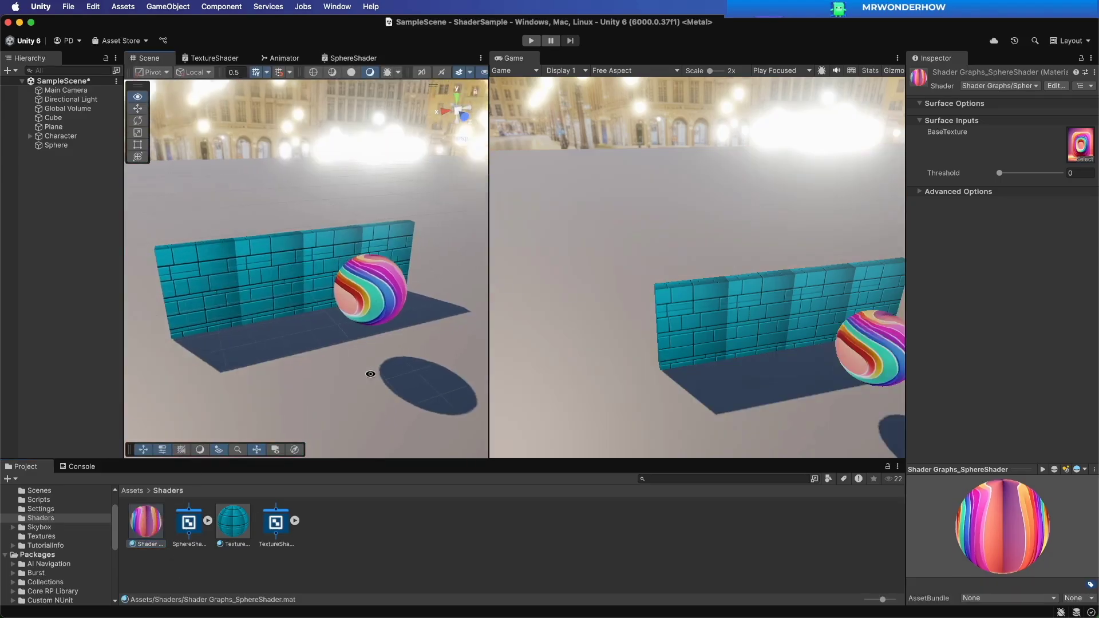
left_click_drag(1000, 173, 1057, 173)
left_click_drag(380, 397, 412, 395, "alt")
left_click_drag(489, 343, 844, 352)
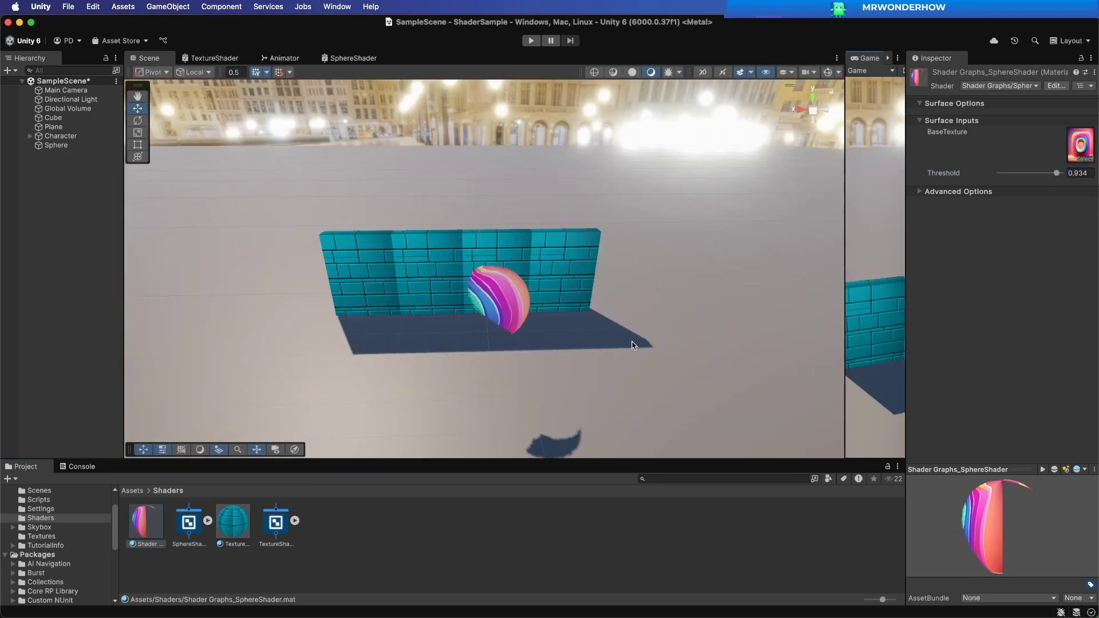
scroll(627, 341, "up", 5)
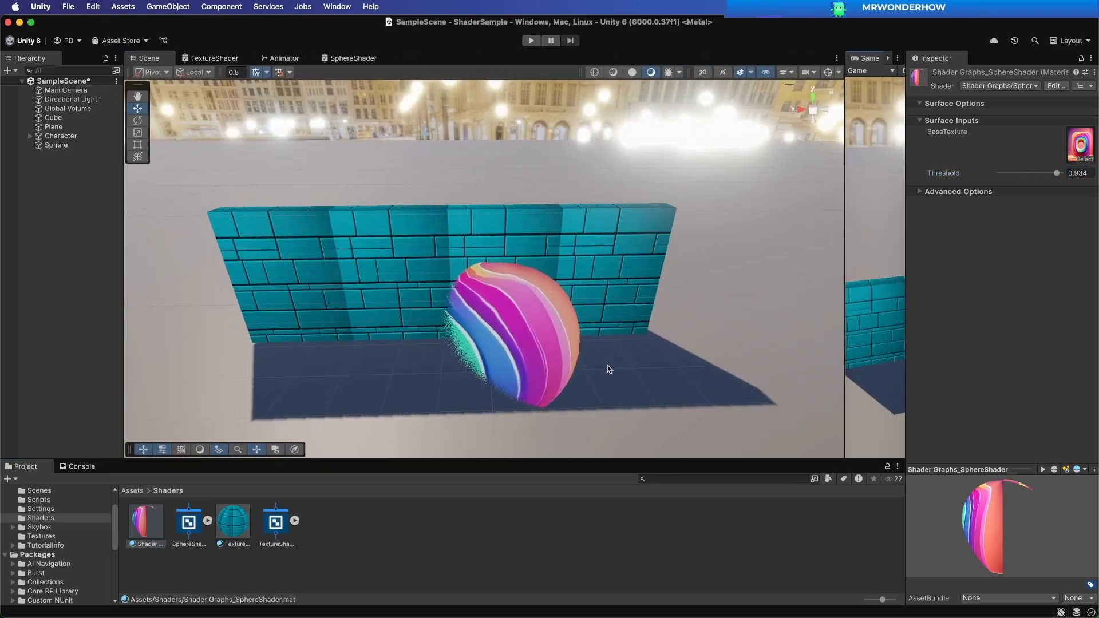
left_click_drag(609, 368, 472, 370, "alt")
left_click_drag(1057, 173, 1031, 173)
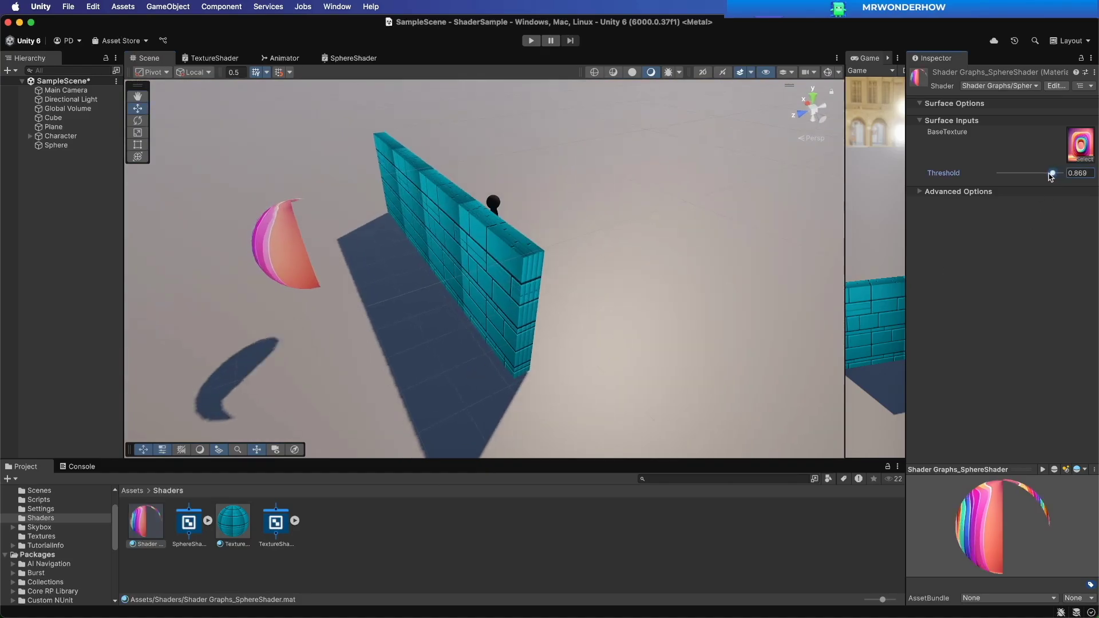
left_click_drag(572, 372, 460, 387, "alt")
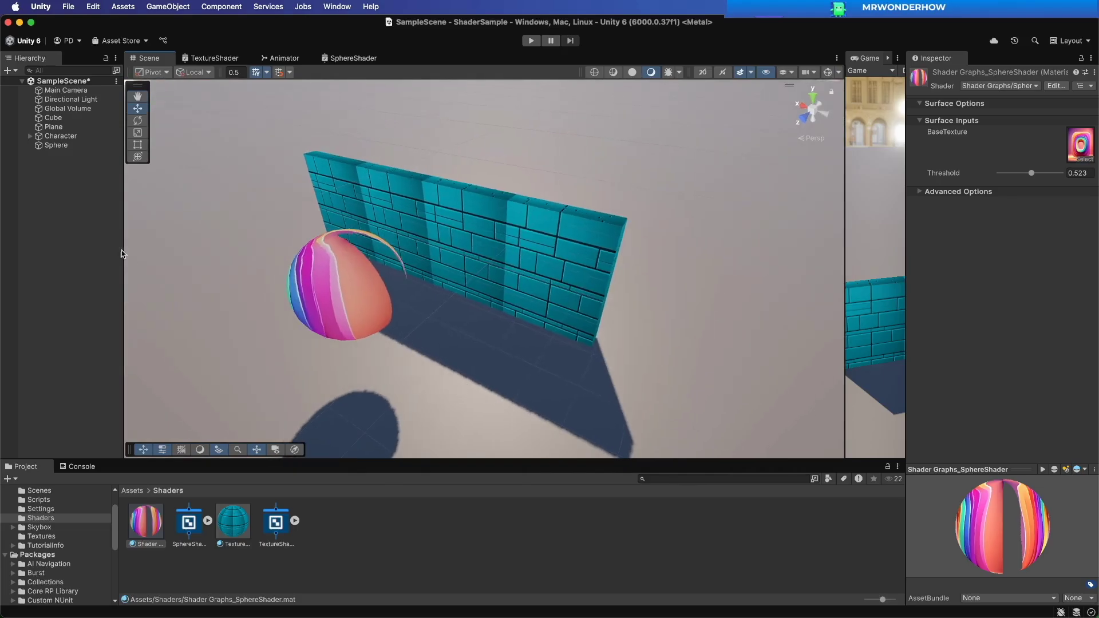
Step: Rotate the Sphere around its Y axis to about 93.9 degrees
left_click(69, 146)
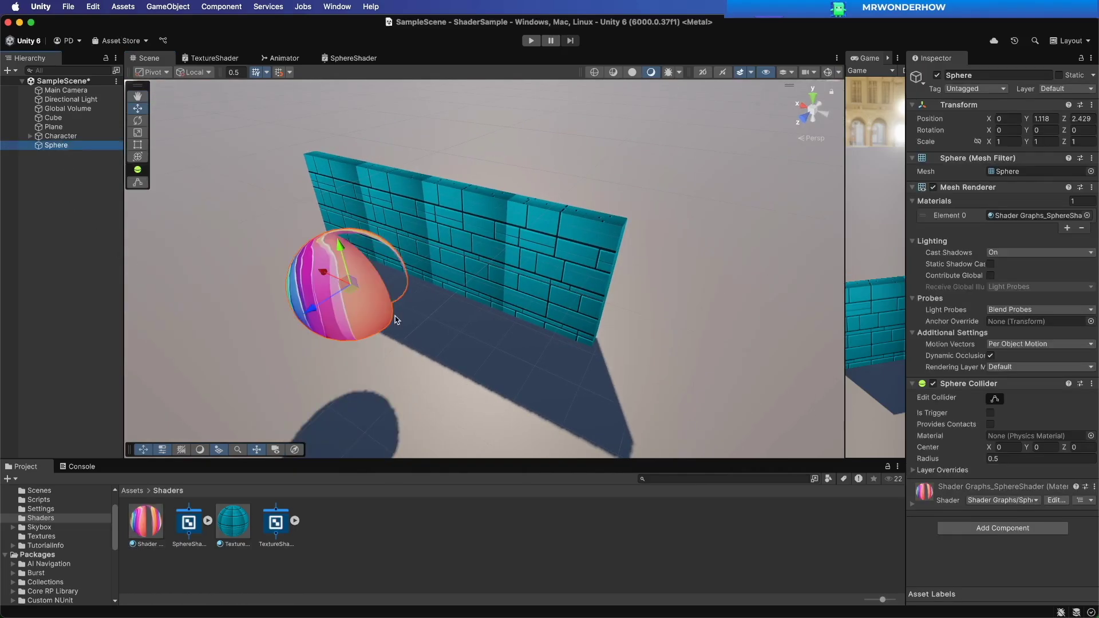
key("e")
left_click_drag(371, 306, 228, 336)
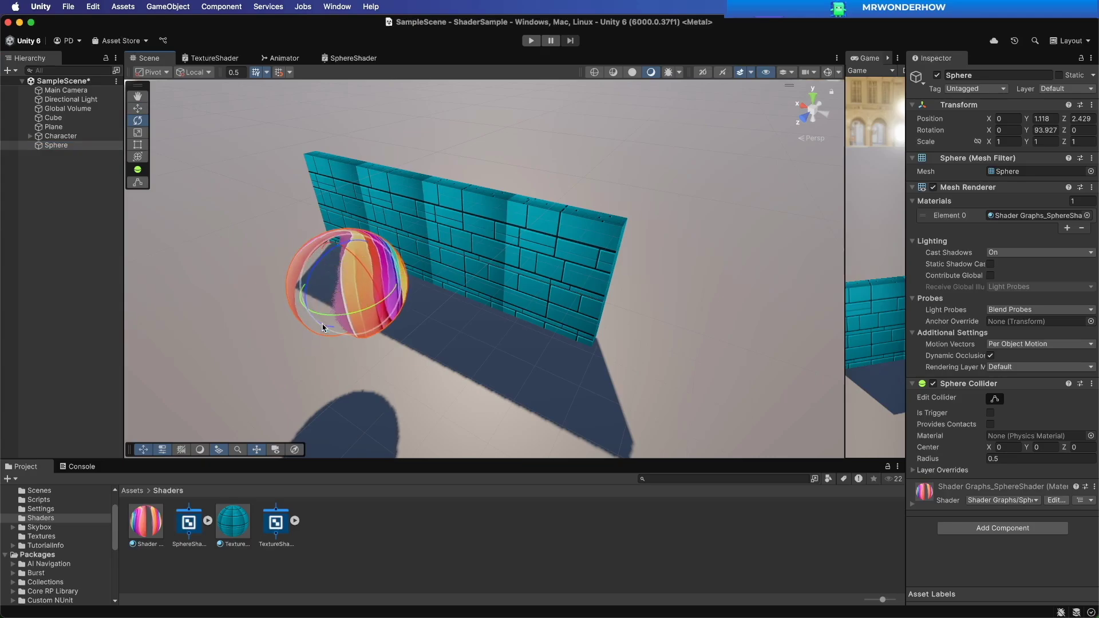